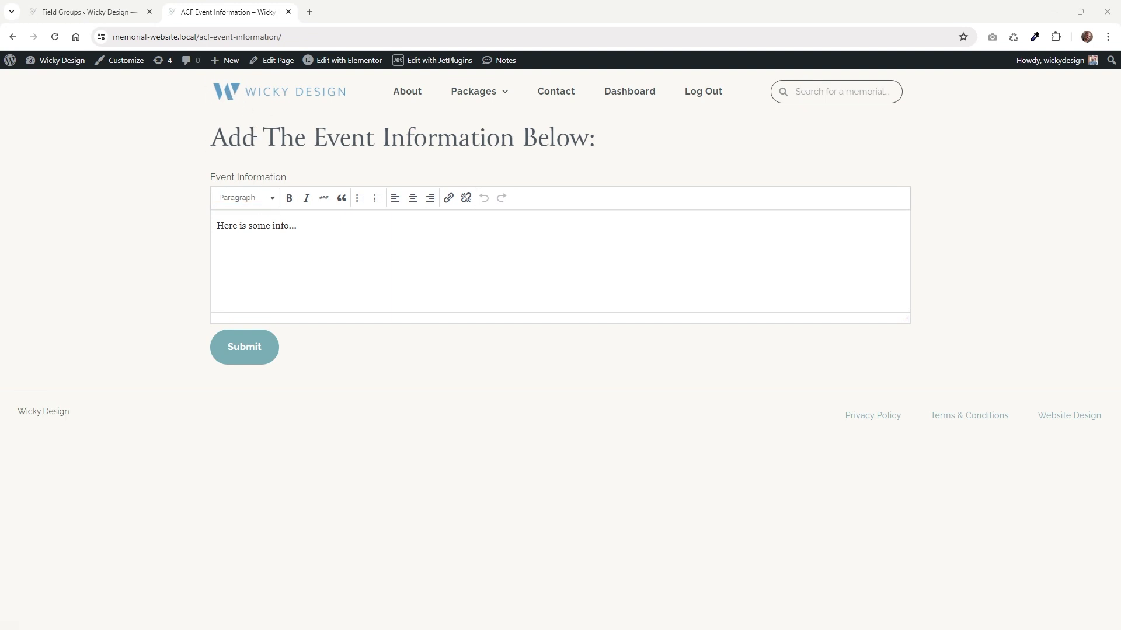
Submit the site form with event information 'Here is some info test...', then go to Field Groups
{"action": "left_click", "coordinate": [289, 226]}
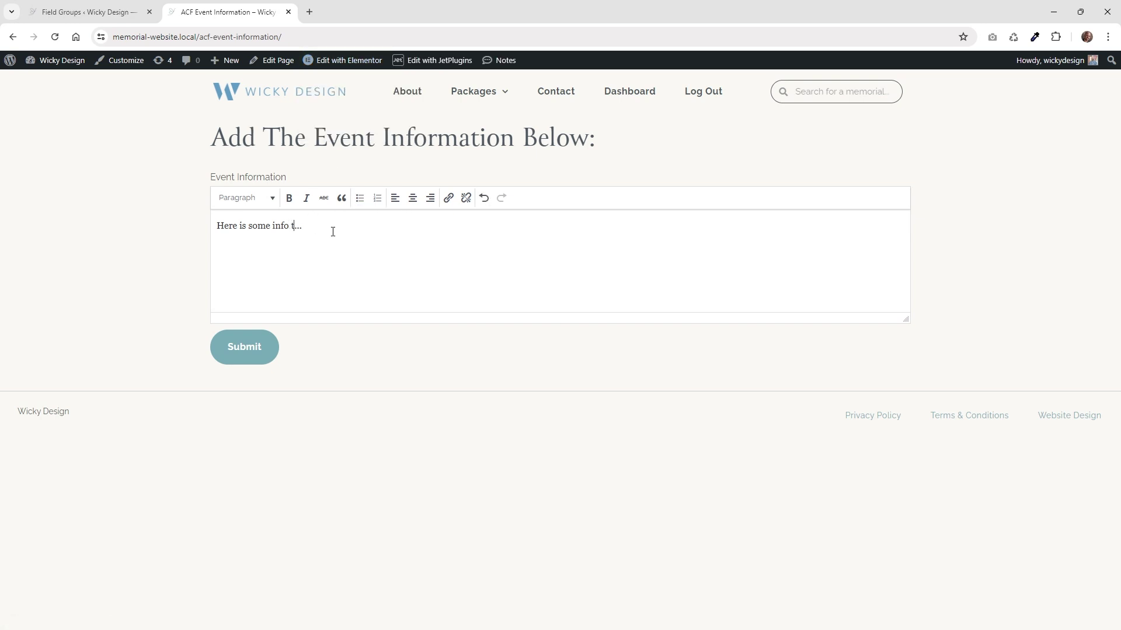
{"action": "left_click", "coordinate": [253, 349]}
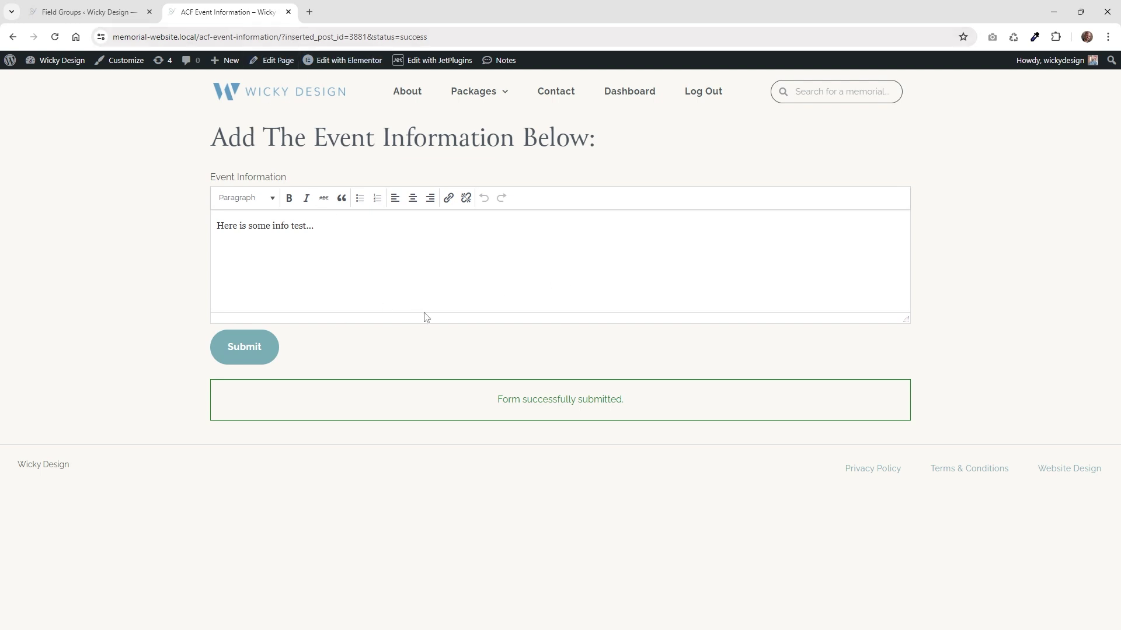
{"action": "key", "text": "ctrl+Tab"}
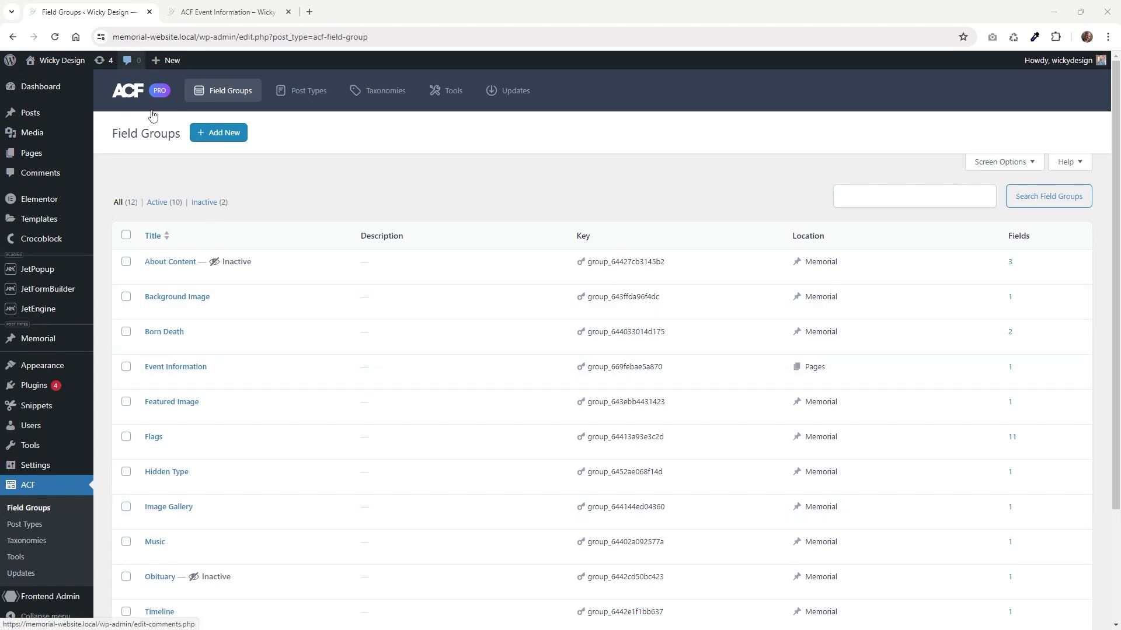
In the Event Information field group, copy the field name event_information
{"action": "left_click", "coordinate": [170, 368]}
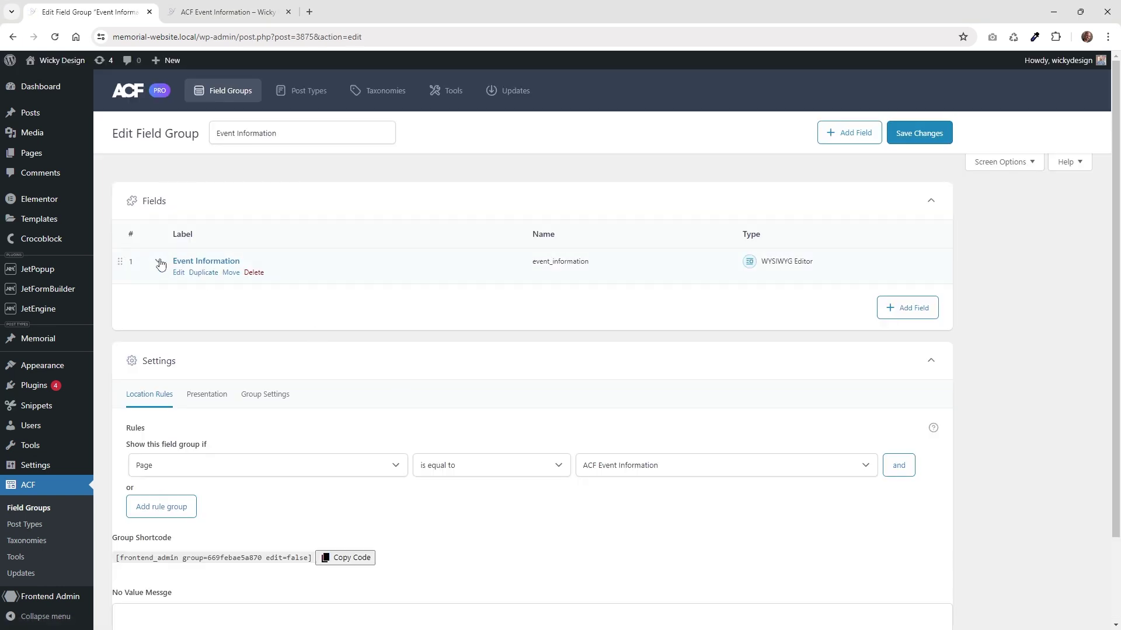
{"action": "left_click", "coordinate": [161, 264]}
{"action": "scroll", "coordinate": [306, 337], "scroll_direction": "down", "scroll_amount": 2}
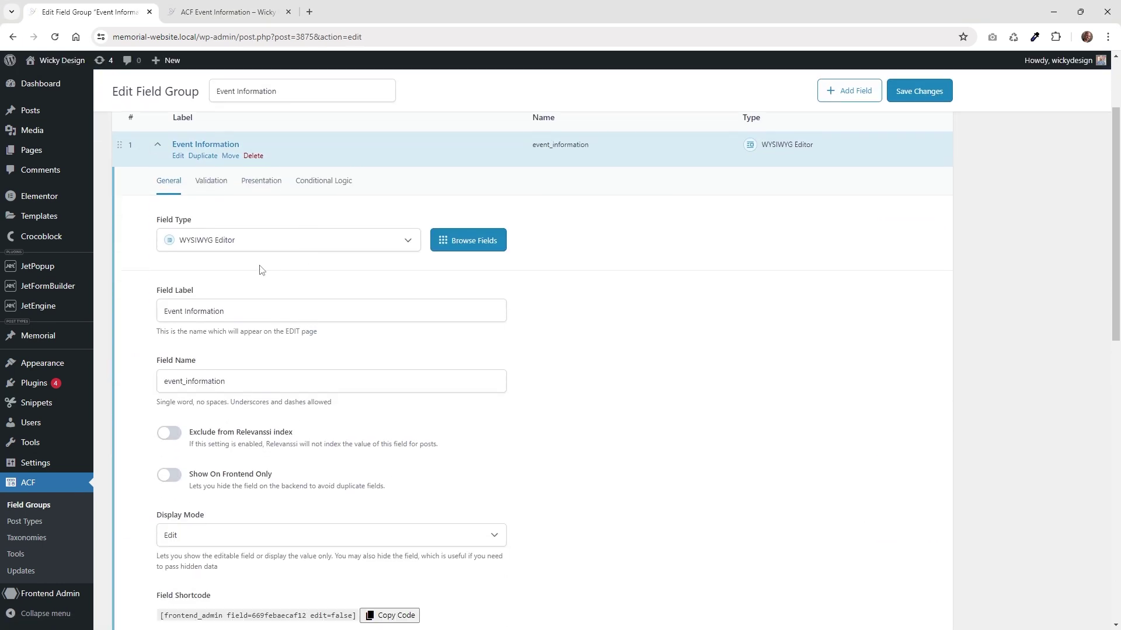
{"action": "left_click", "coordinate": [207, 312]}
{"action": "left_click", "coordinate": [212, 381]}
{"action": "double_click", "coordinate": [212, 380]}
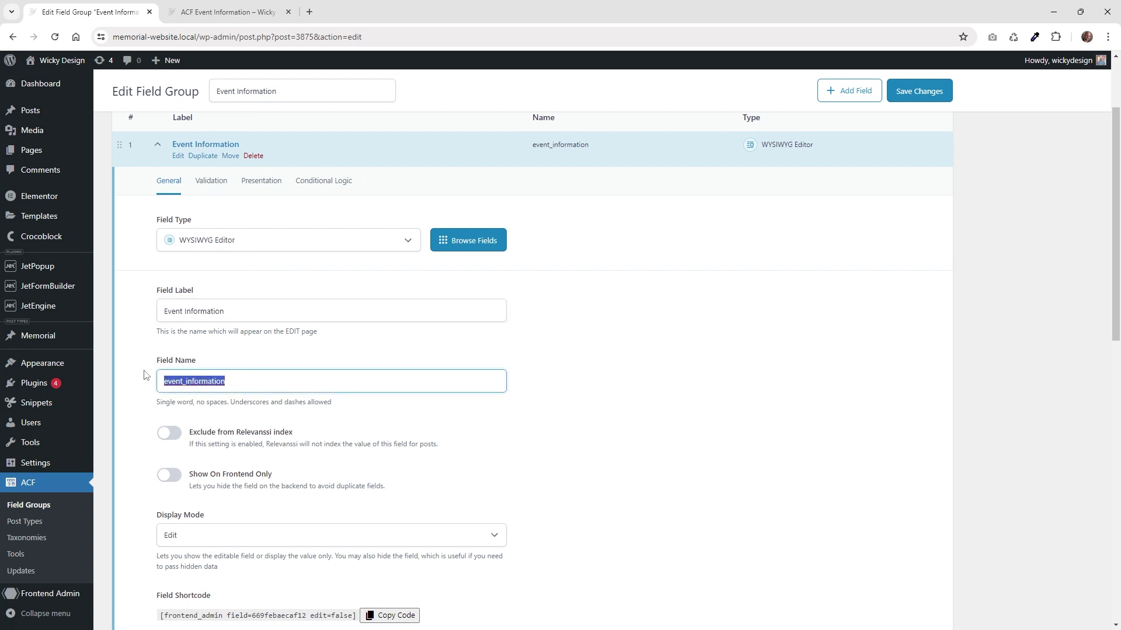
{"action": "right_click", "coordinate": [203, 381]}
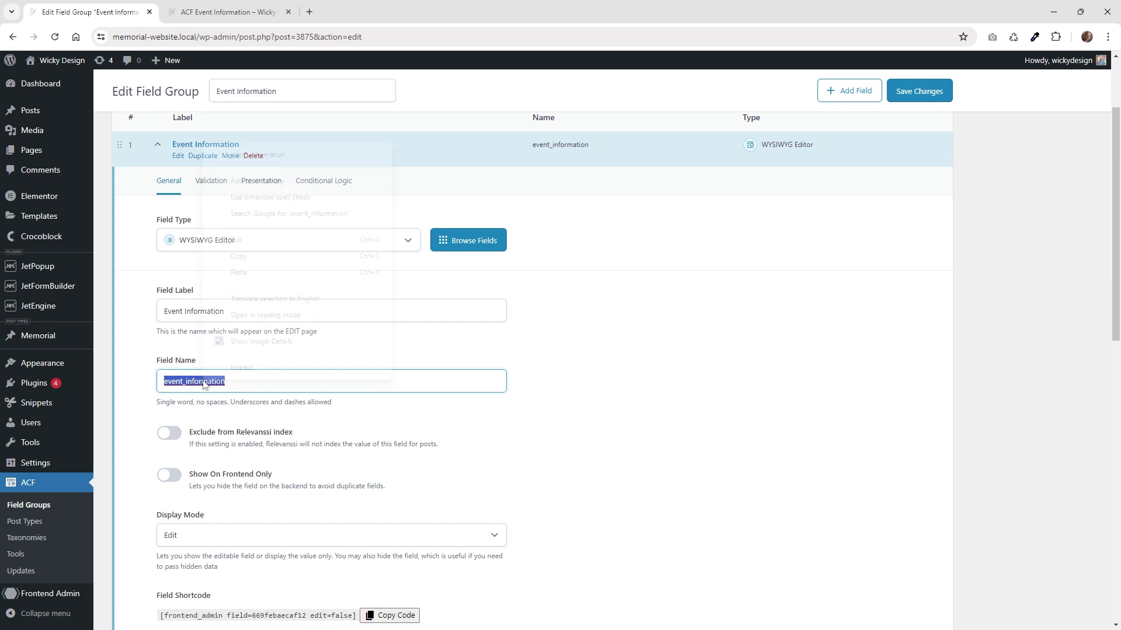
{"action": "left_click", "coordinate": [274, 254]}
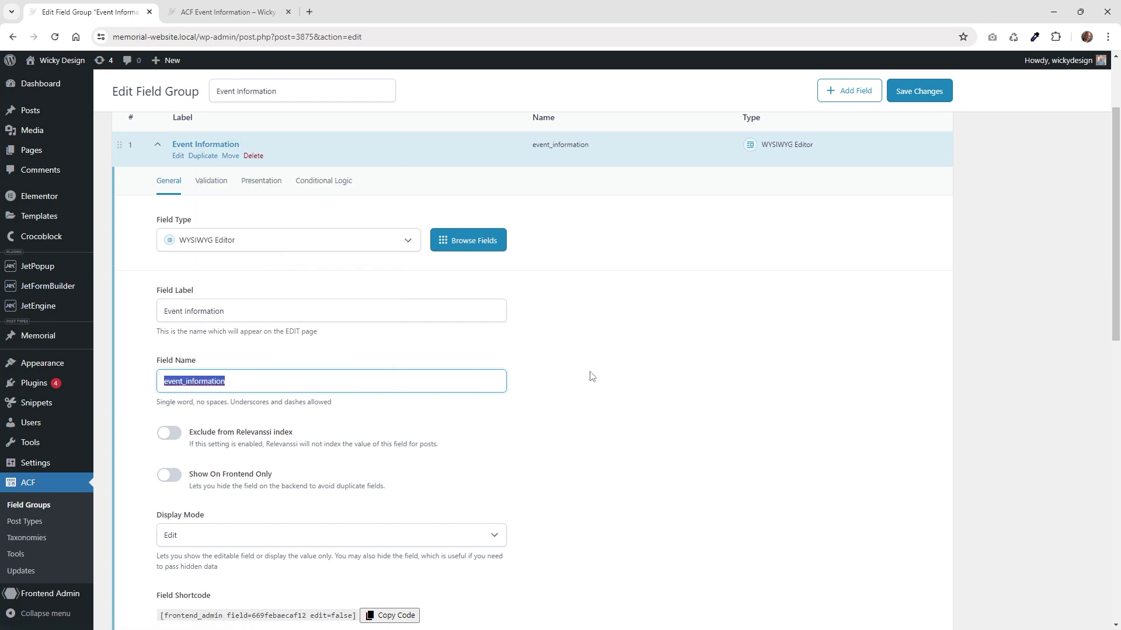
Save the Event Information field group changes
{"action": "scroll", "coordinate": [593, 372], "scroll_direction": "down", "scroll_amount": 1}
{"action": "scroll", "coordinate": [613, 311], "scroll_direction": "down", "scroll_amount": 3}
{"action": "scroll", "coordinate": [614, 312], "scroll_direction": "down", "scroll_amount": 7}
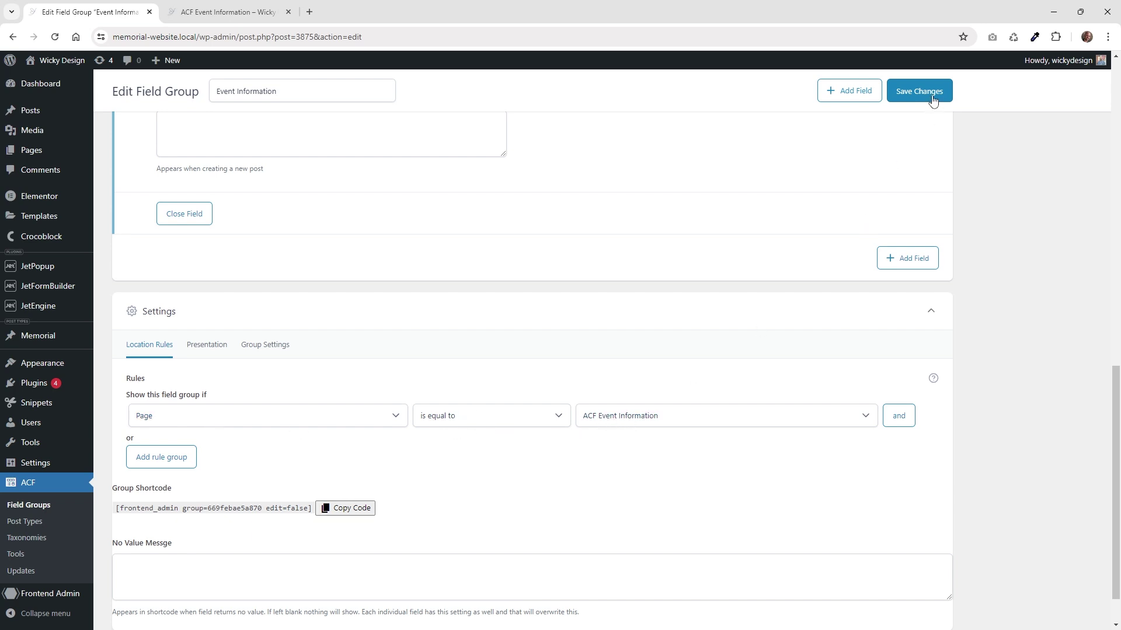
{"action": "left_click", "coordinate": [913, 92]}
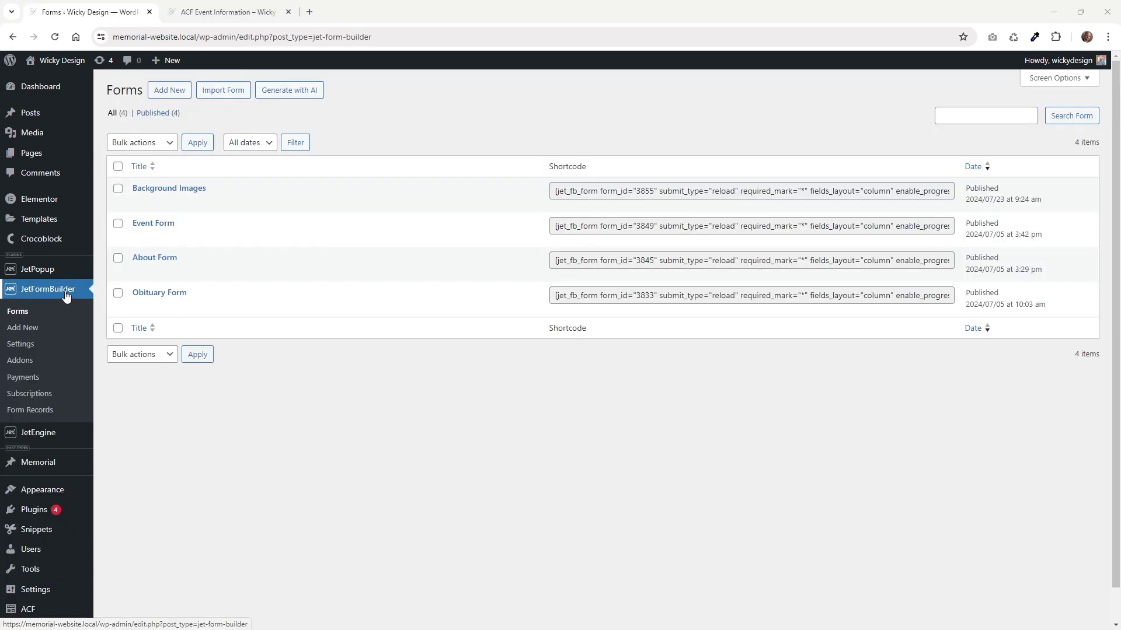
Create a new form titled 'ACF Event Information' starting from scratch
{"action": "left_click", "coordinate": [171, 93]}
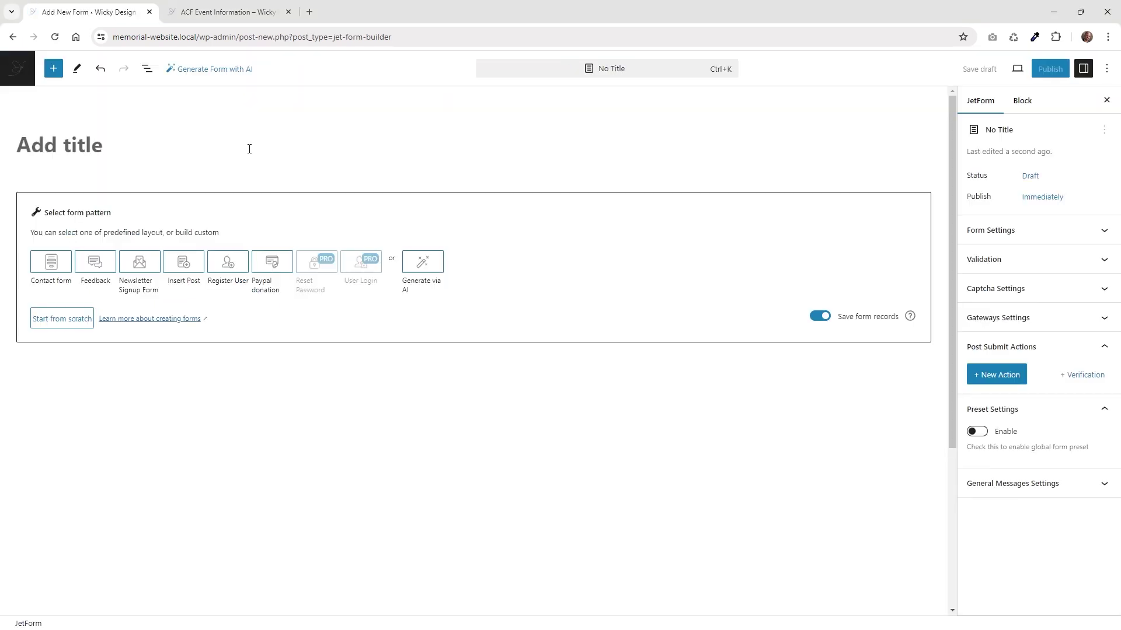
{"action": "key", "text": "ctrl+v"}
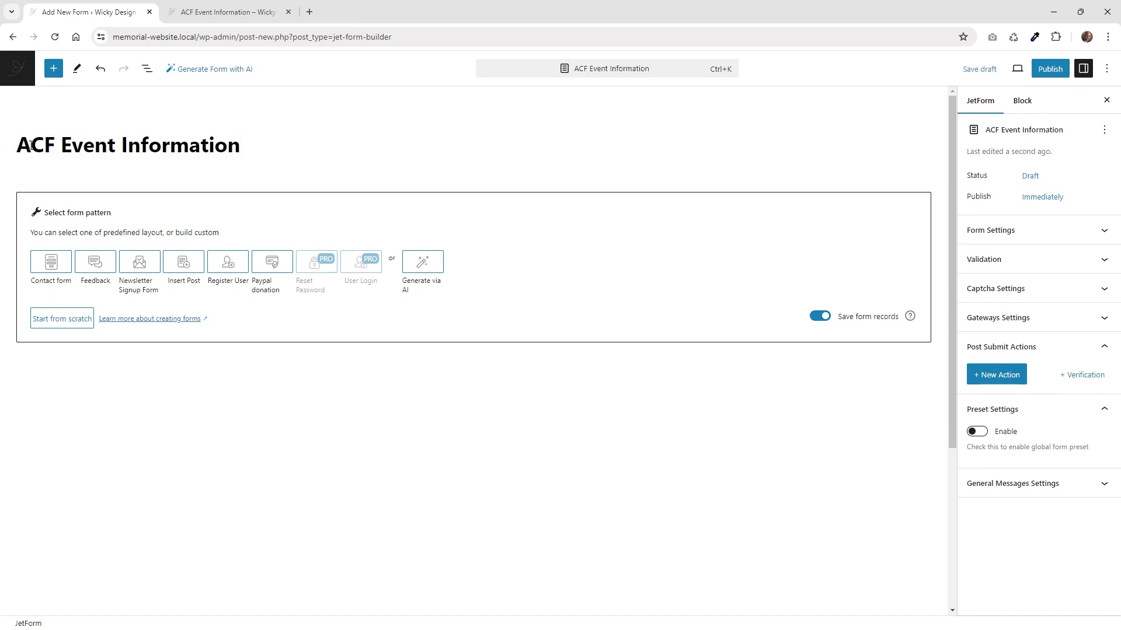
{"action": "left_click", "coordinate": [73, 145]}
{"action": "left_click", "coordinate": [74, 323]}
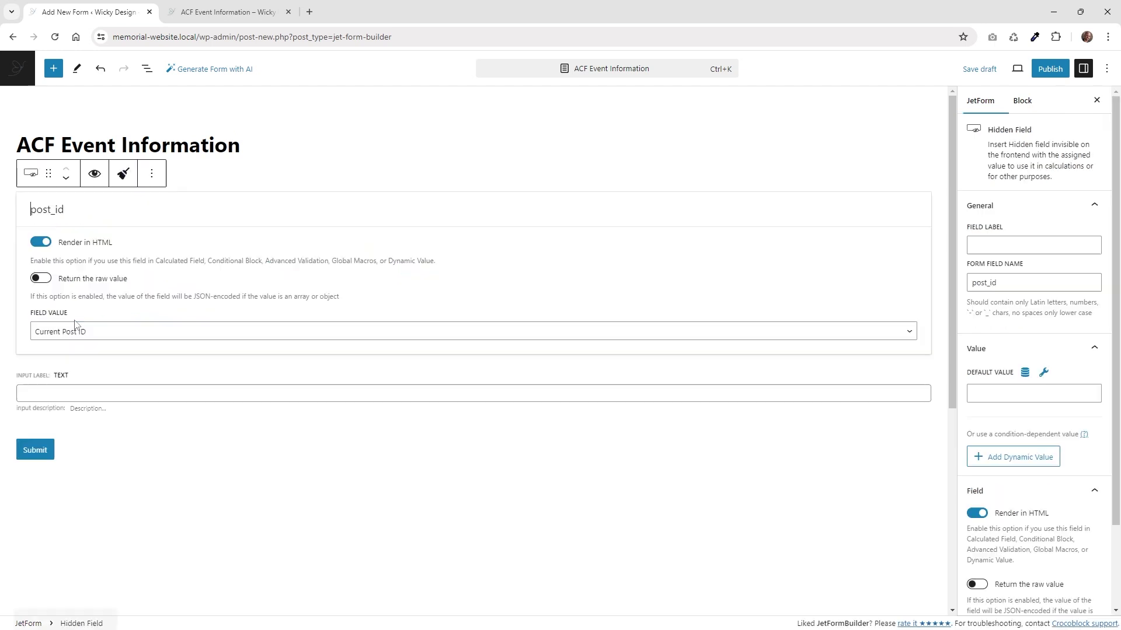
Transform the form's Text Field into a Wysiwyg Field
{"action": "left_click", "coordinate": [212, 480]}
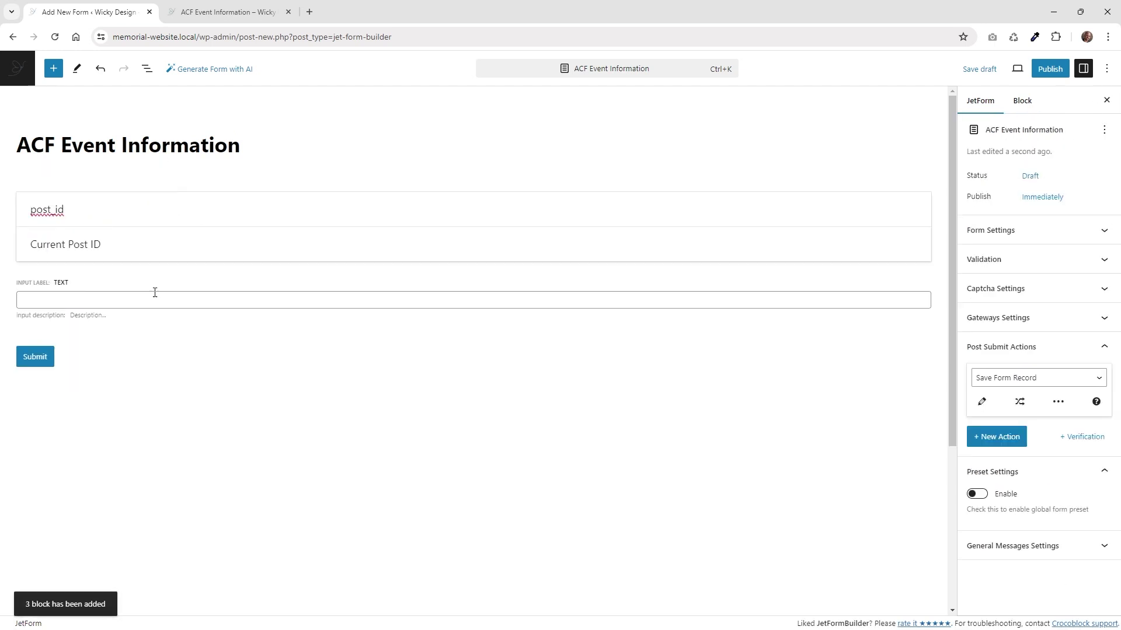
{"action": "left_click", "coordinate": [94, 289]}
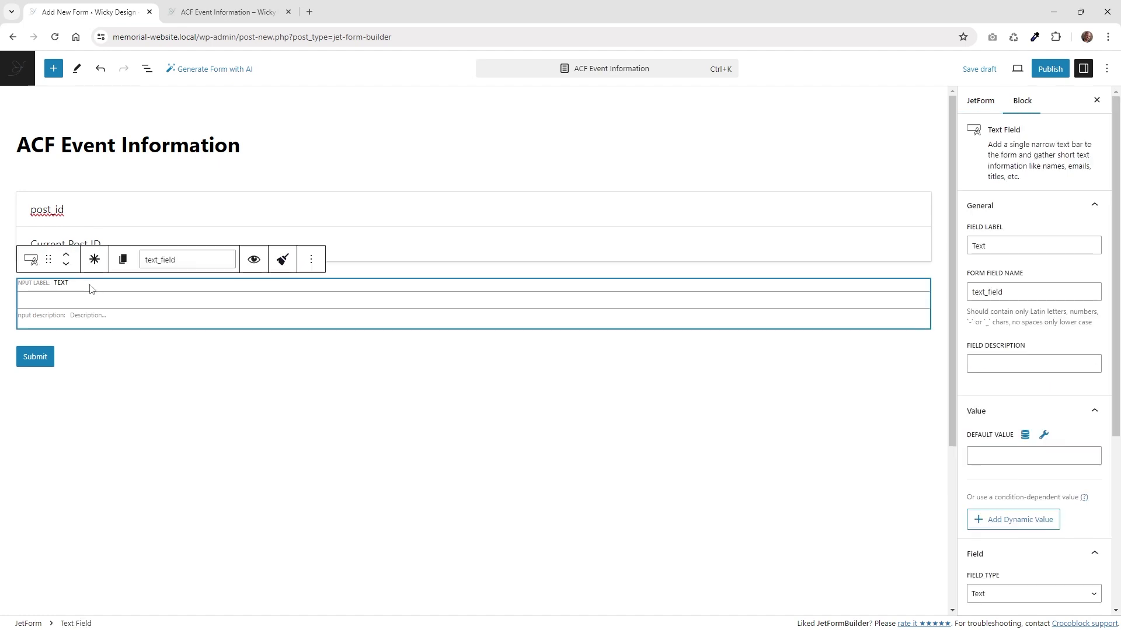
{"action": "left_click", "coordinate": [32, 264]}
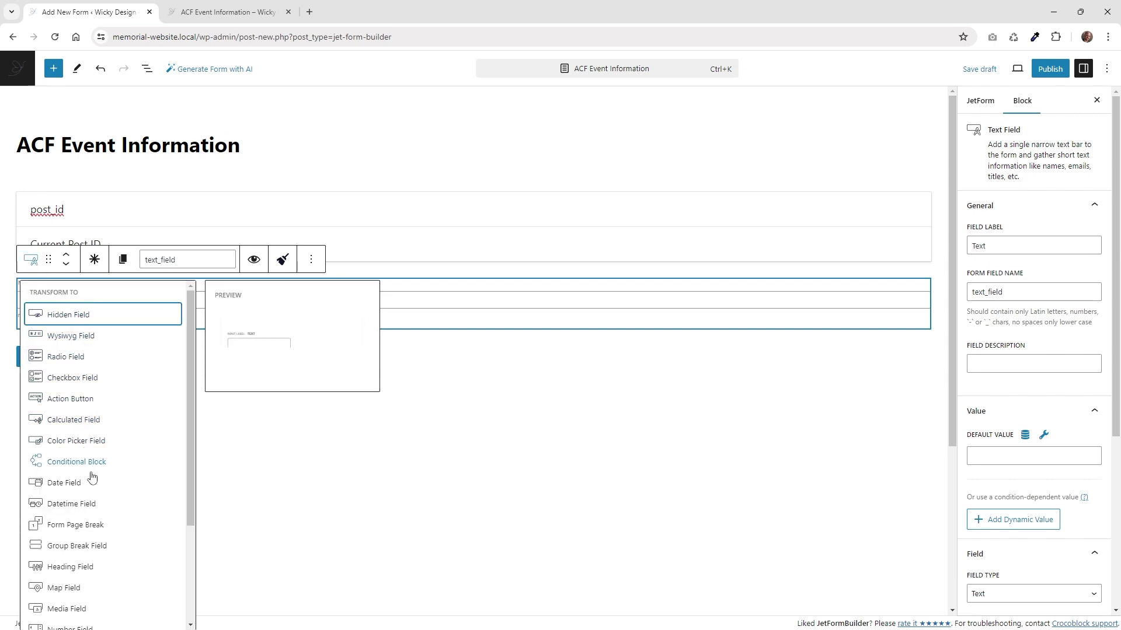
{"action": "left_click", "coordinate": [80, 338]}
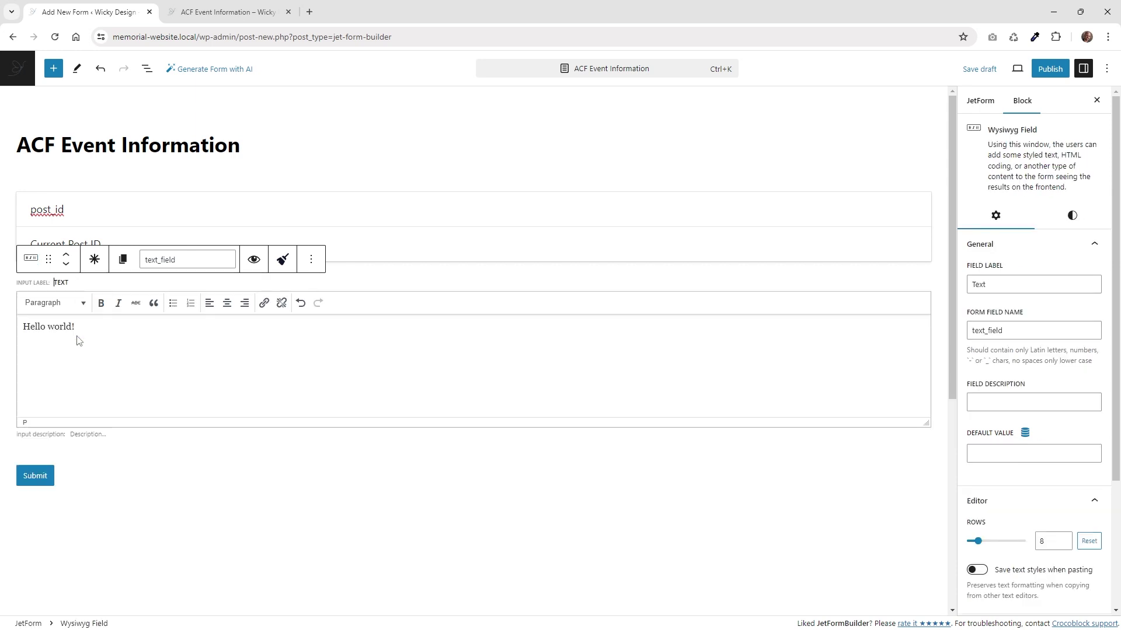
{"action": "left_click", "coordinate": [53, 69]}
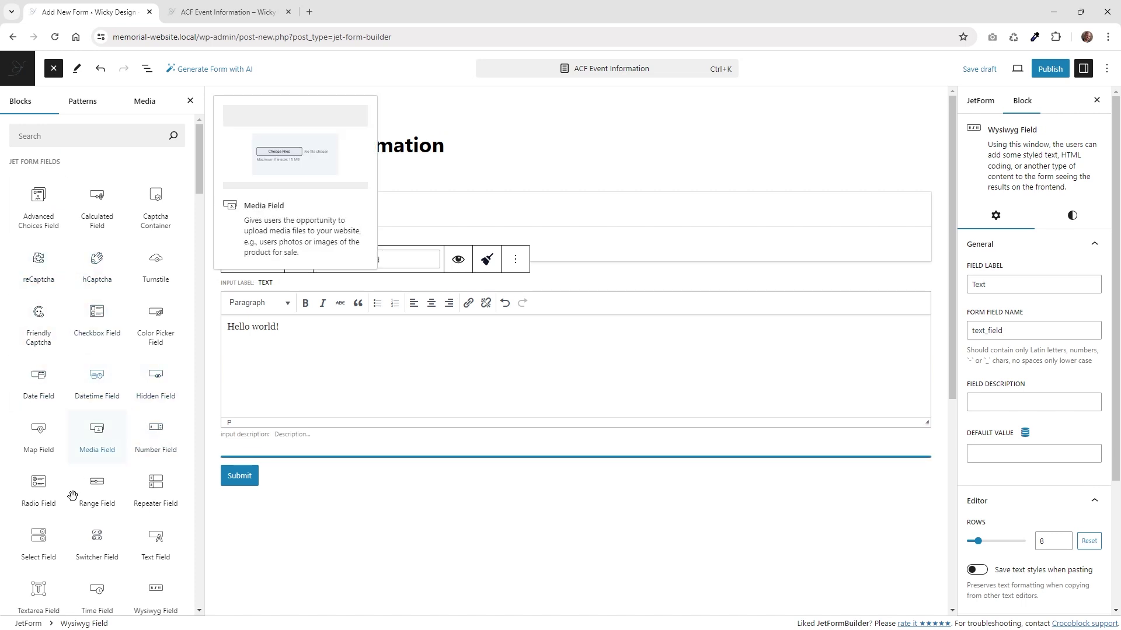
{"action": "left_click", "coordinate": [400, 500]}
{"action": "left_click", "coordinate": [98, 287]}
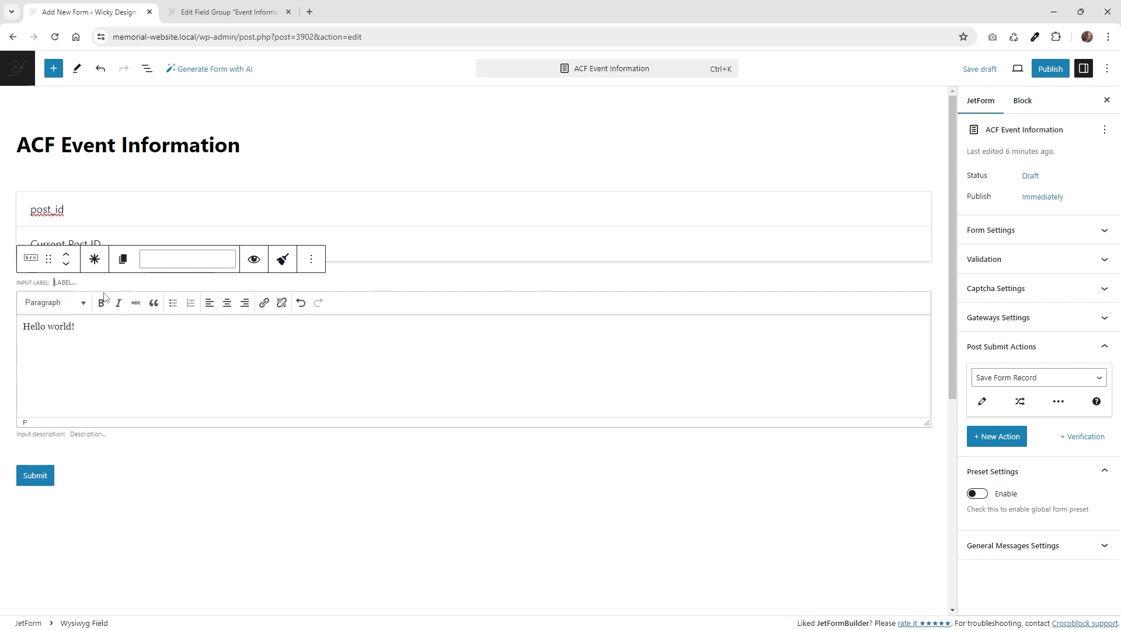
Label the Wysiwyg field 'Event Information' and set its form field name
{"action": "left_click", "coordinate": [168, 343]}
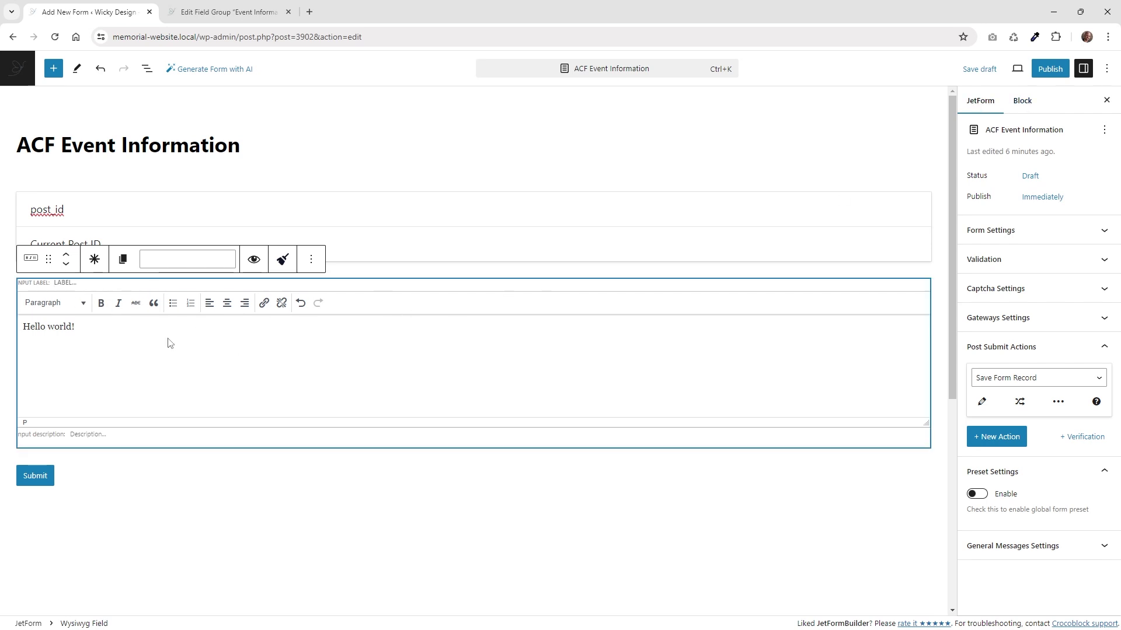
{"action": "left_click", "coordinate": [1028, 106]}
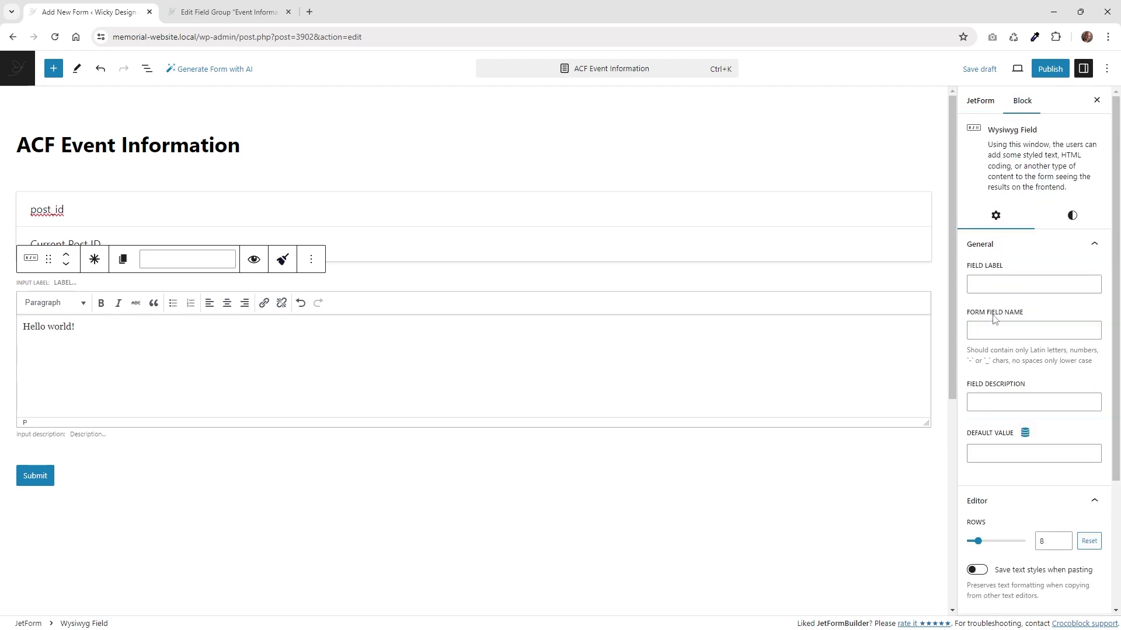
{"action": "left_click", "coordinate": [995, 286]}
{"action": "type", "text": "Event Information"}
{"action": "left_click", "coordinate": [1045, 336]}
{"action": "double_click", "coordinate": [1027, 332]}
{"action": "key", "text": "End"}
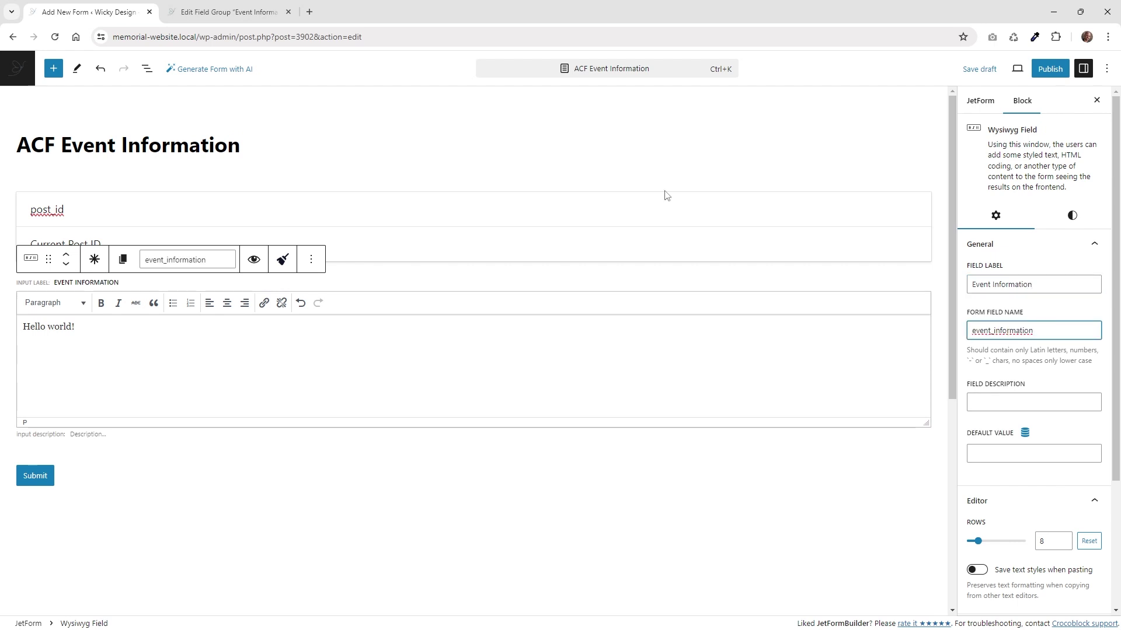
Confirm the field name matches ACF's event_information and save the form draft
{"action": "left_click", "coordinate": [253, 11]}
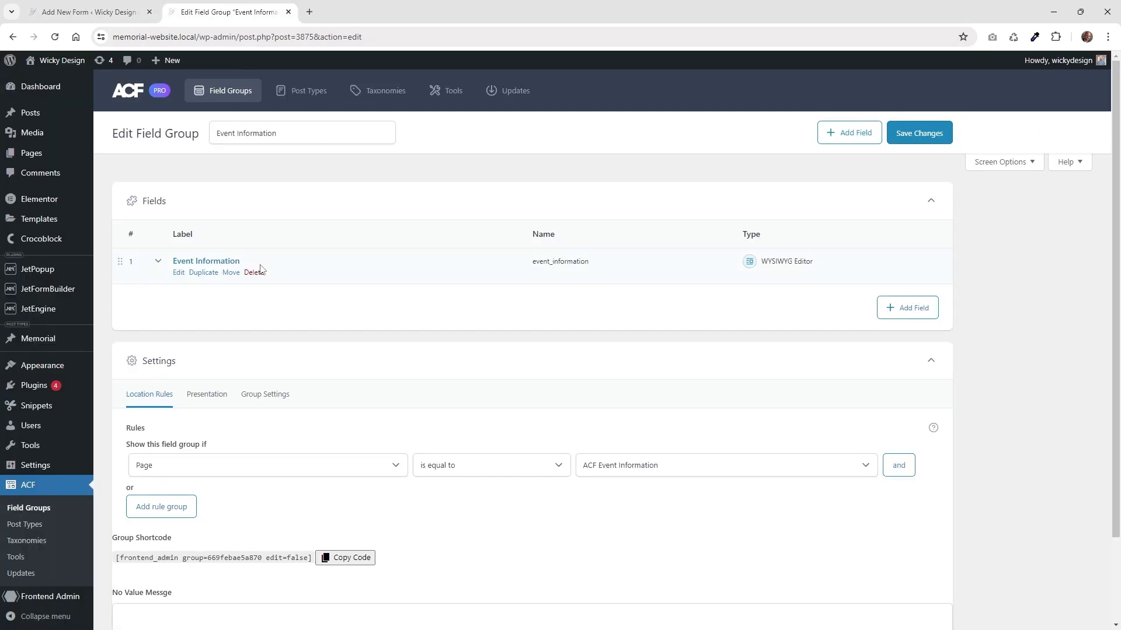
{"action": "mouse_move", "coordinate": [562, 268]}
{"action": "key", "text": "ctrl+shift+Tab"}
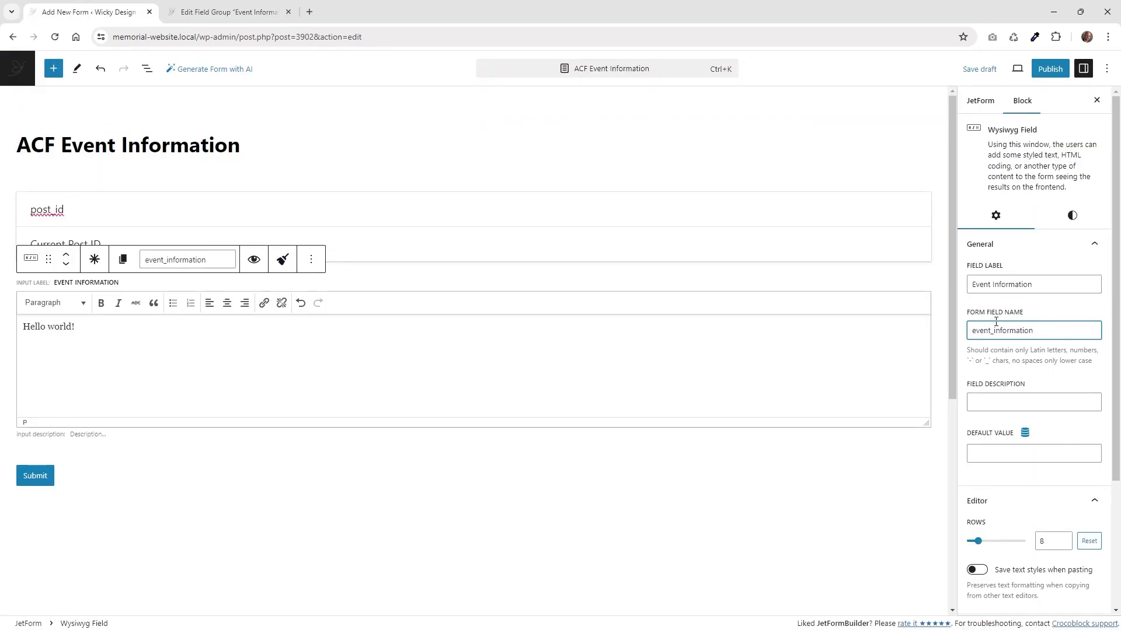
{"action": "left_click_drag", "start_coordinate": [1036, 334], "coordinate": [968, 332]}
{"action": "left_click", "coordinate": [1028, 309]}
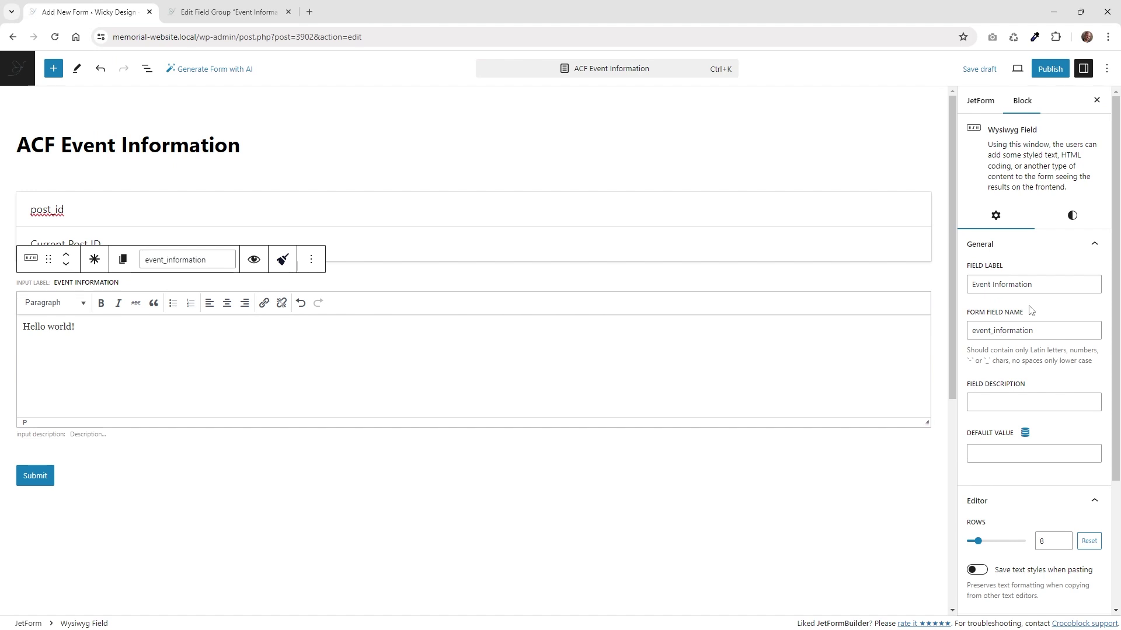
{"action": "key", "text": "ctrl+s"}
Replace the Save Form Record action with an Insert/Update Post action and open its settings
{"action": "left_click", "coordinate": [982, 102]}
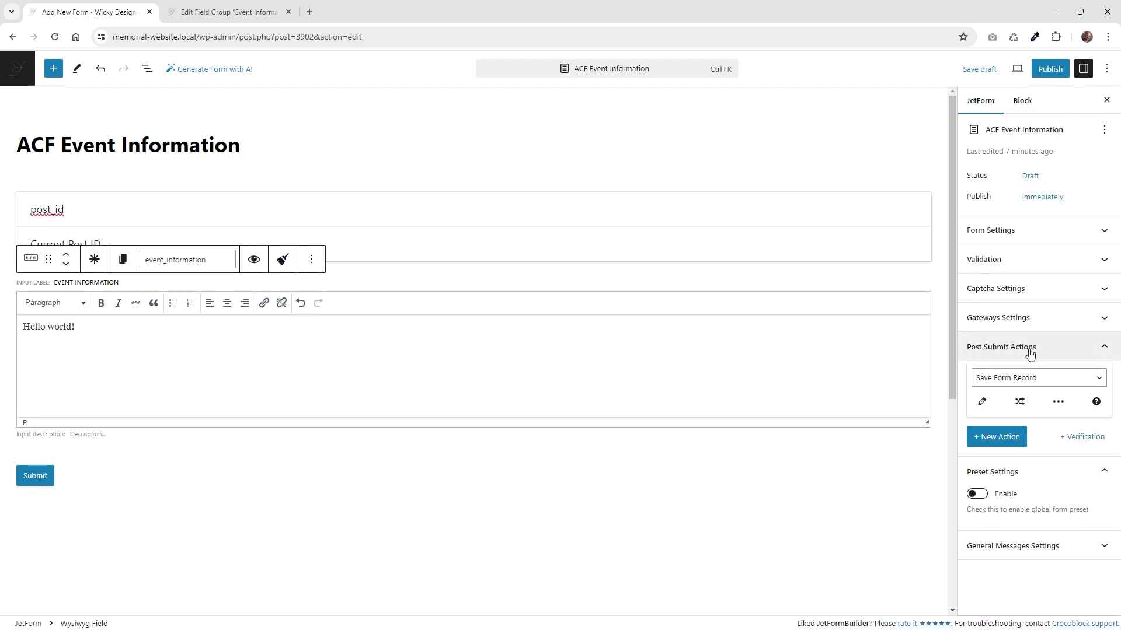
{"action": "left_click", "coordinate": [1065, 411]}
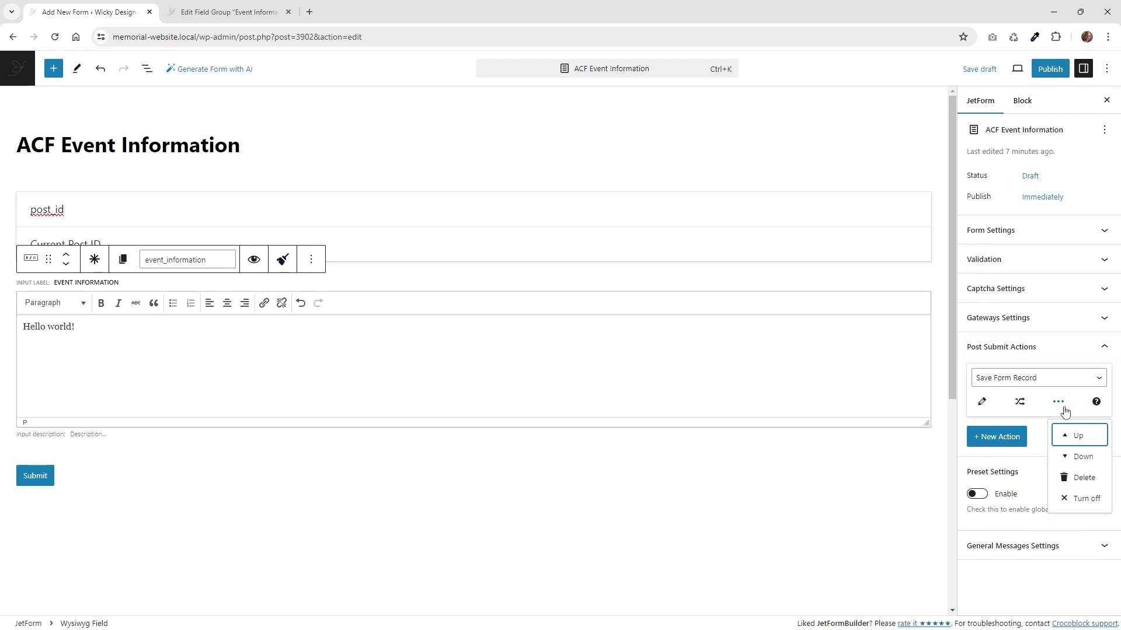
{"action": "left_click", "coordinate": [1081, 481]}
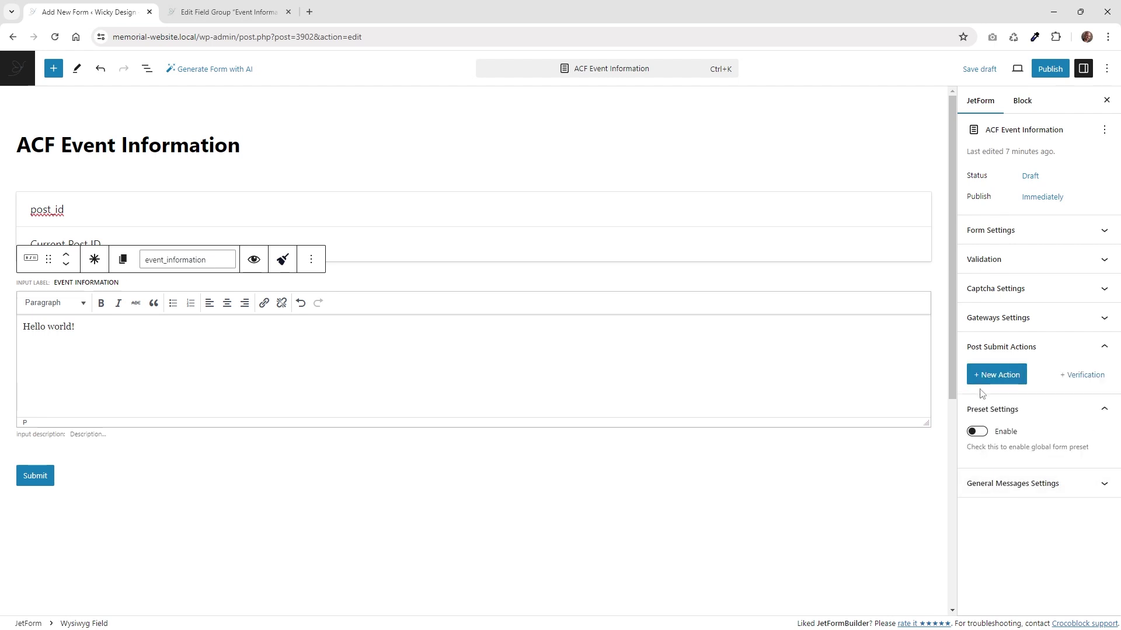
{"action": "left_click", "coordinate": [1014, 377]}
{"action": "left_click", "coordinate": [1013, 379]}
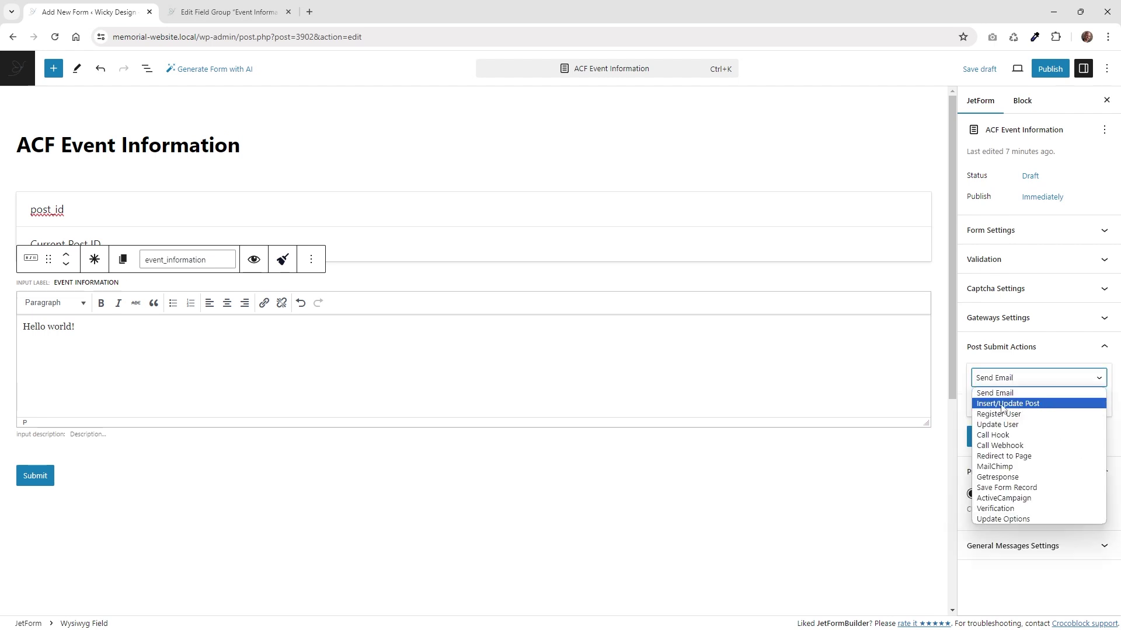
{"action": "left_click", "coordinate": [1011, 404]}
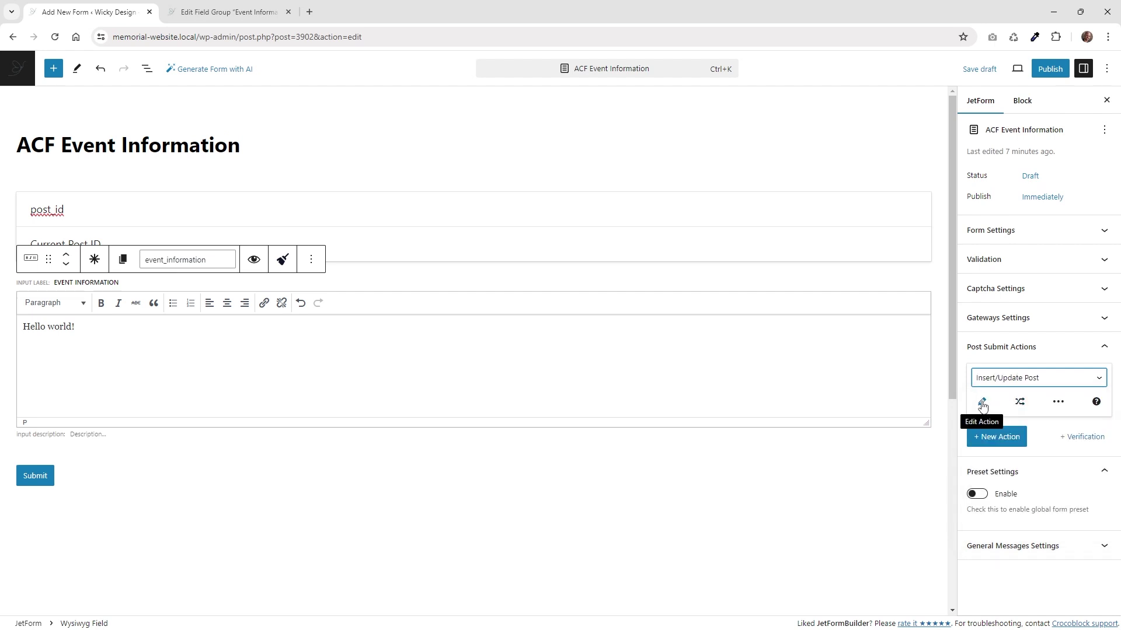
{"action": "left_click", "coordinate": [982, 403]}
Set the Insert/Update Post action to post type Pages with status Published
{"action": "left_click", "coordinate": [444, 259]}
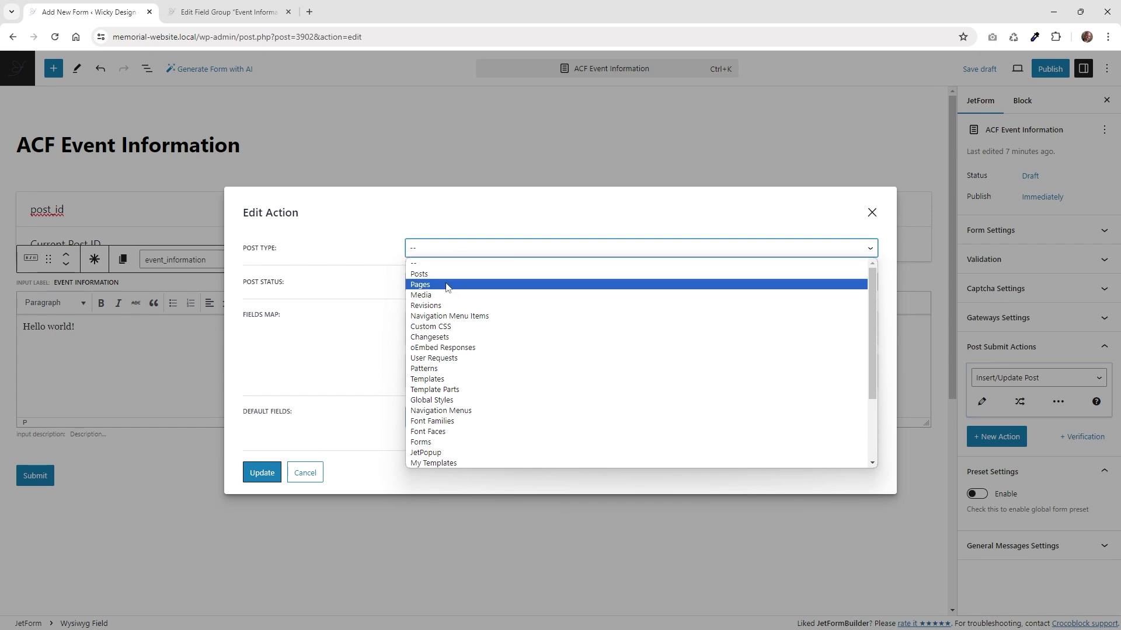
{"action": "scroll", "coordinate": [533, 356], "scroll_direction": "down", "scroll_amount": 3}
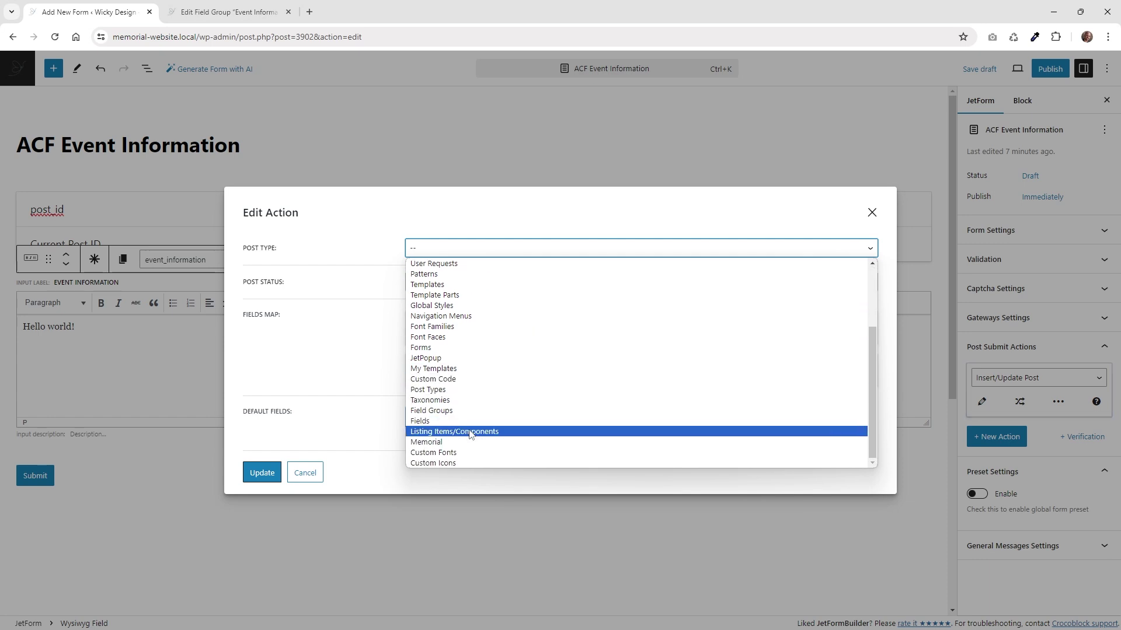
{"action": "scroll", "coordinate": [501, 350], "scroll_direction": "up", "scroll_amount": 3}
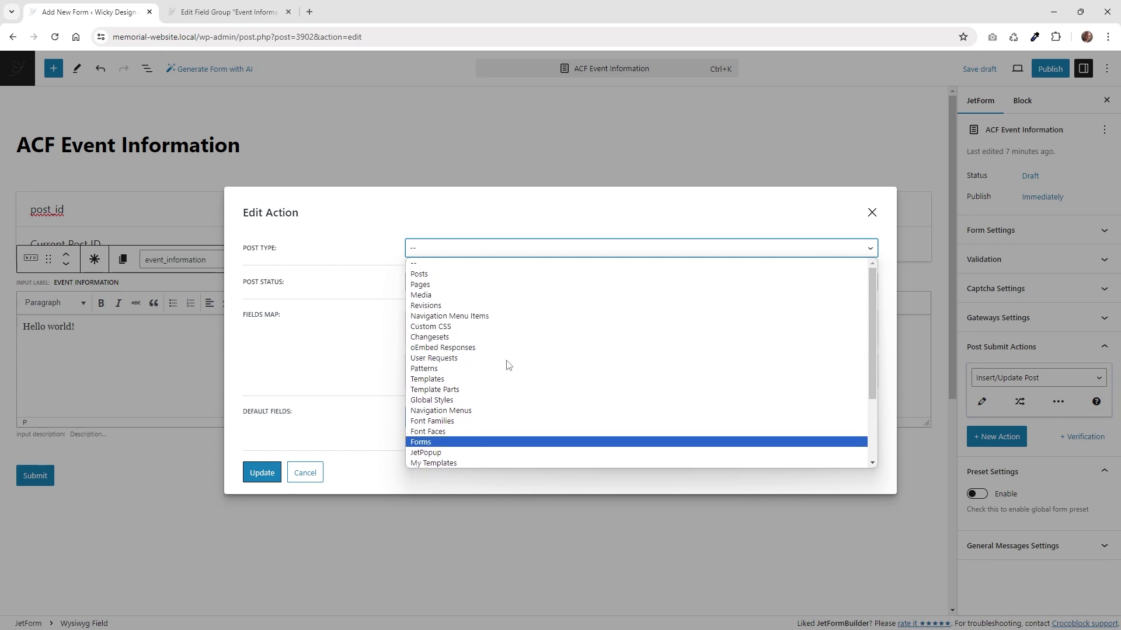
{"action": "left_click", "coordinate": [455, 285]}
{"action": "left_click", "coordinate": [455, 284]}
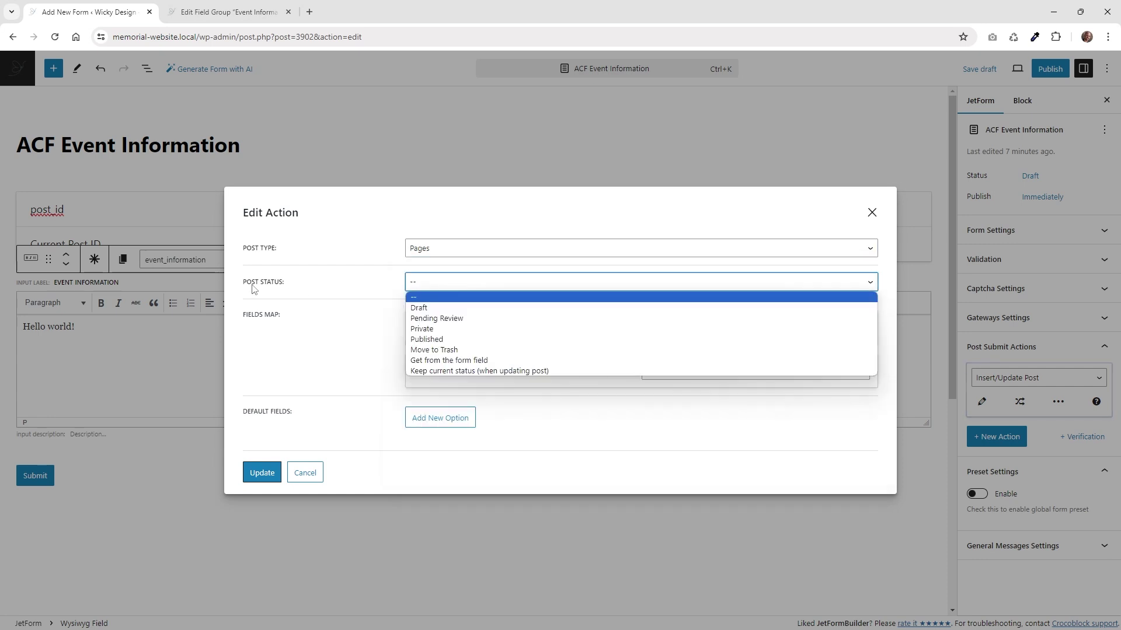
{"action": "left_click", "coordinate": [452, 341]}
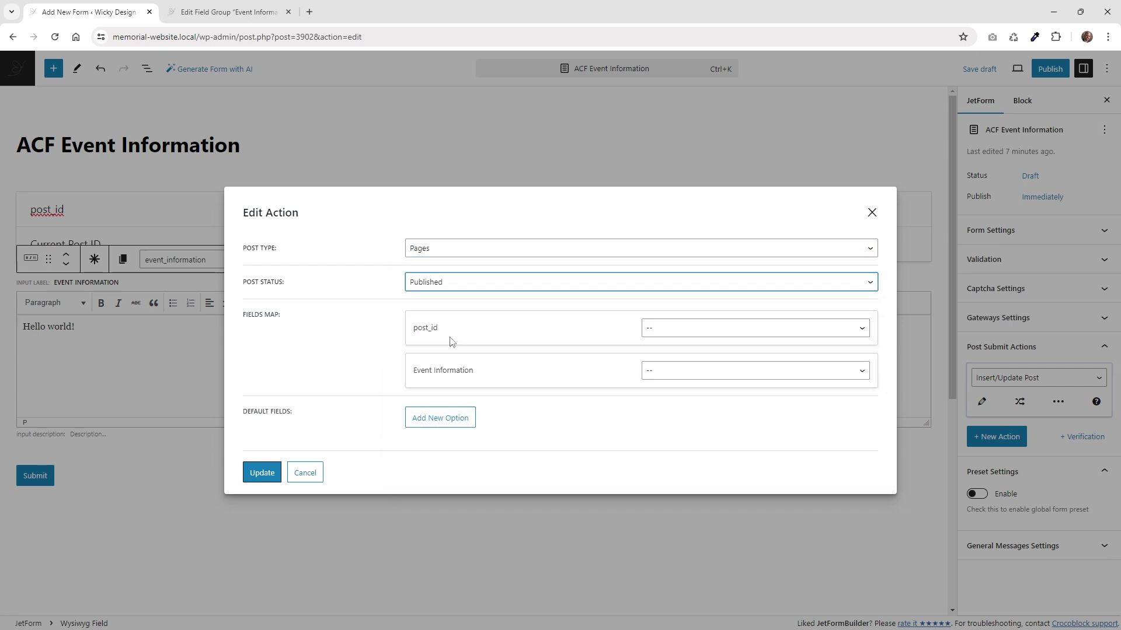
{"action": "left_click_drag", "start_coordinate": [454, 326], "coordinate": [413, 327]}
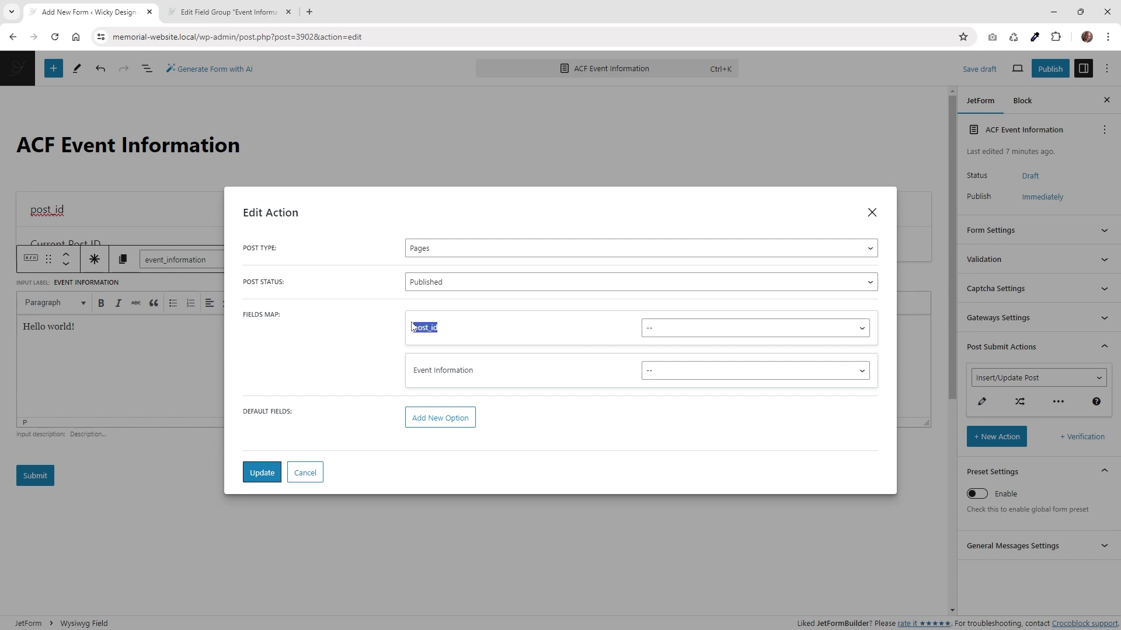
Map post_id to Post ID and Event Information to post meta 'event_information', then update
{"action": "left_click", "coordinate": [653, 327]}
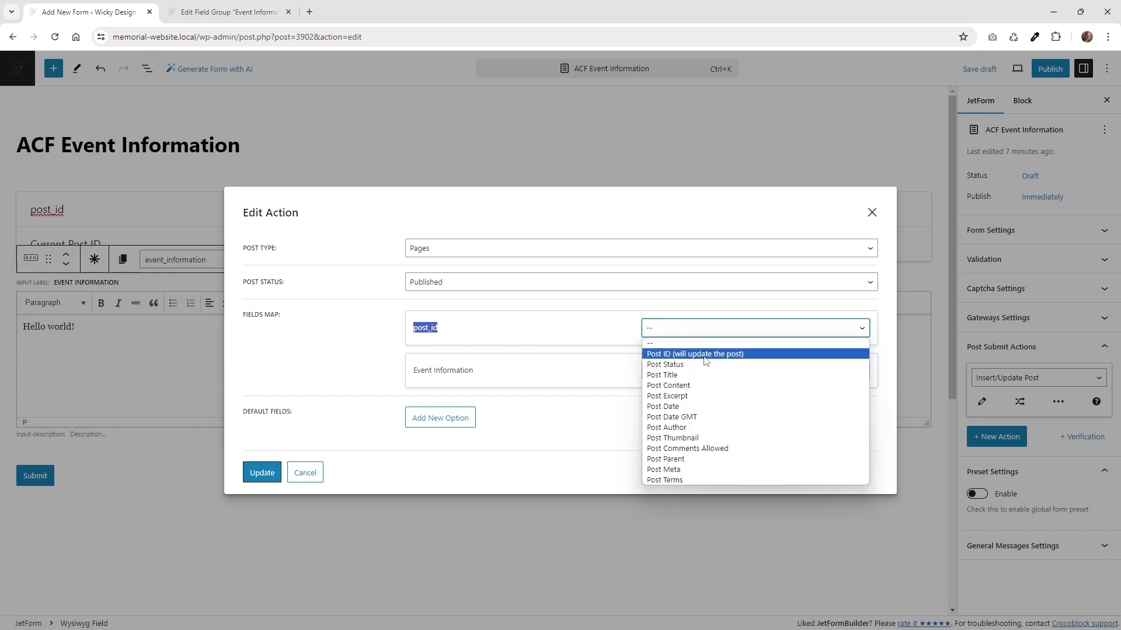
{"action": "left_click", "coordinate": [706, 360]}
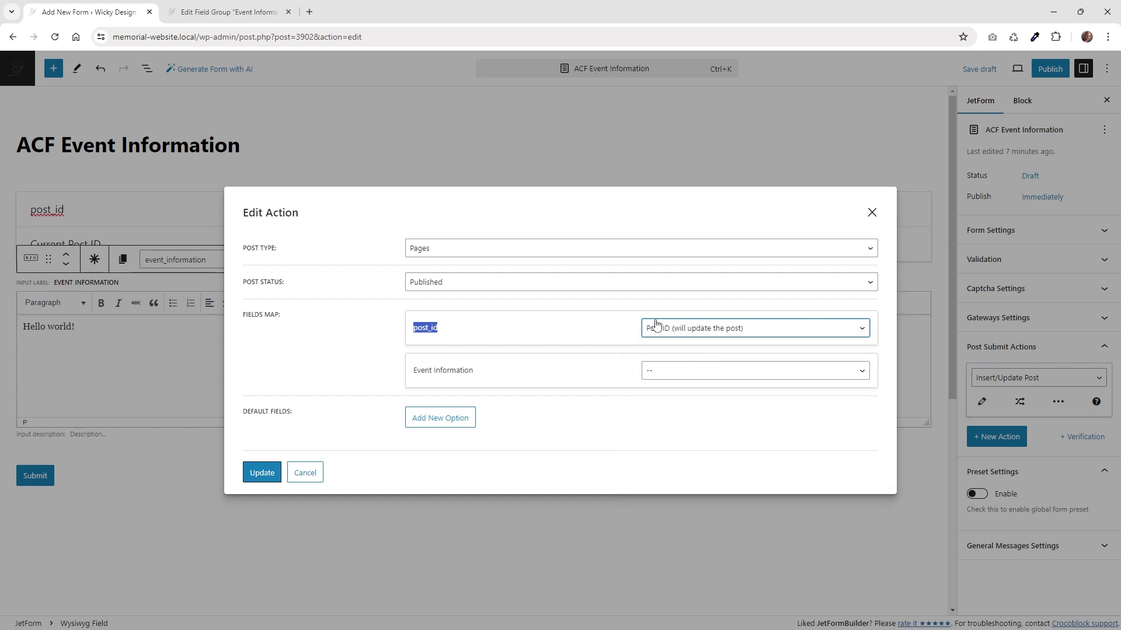
{"action": "left_click_drag", "start_coordinate": [496, 375], "coordinate": [410, 374]}
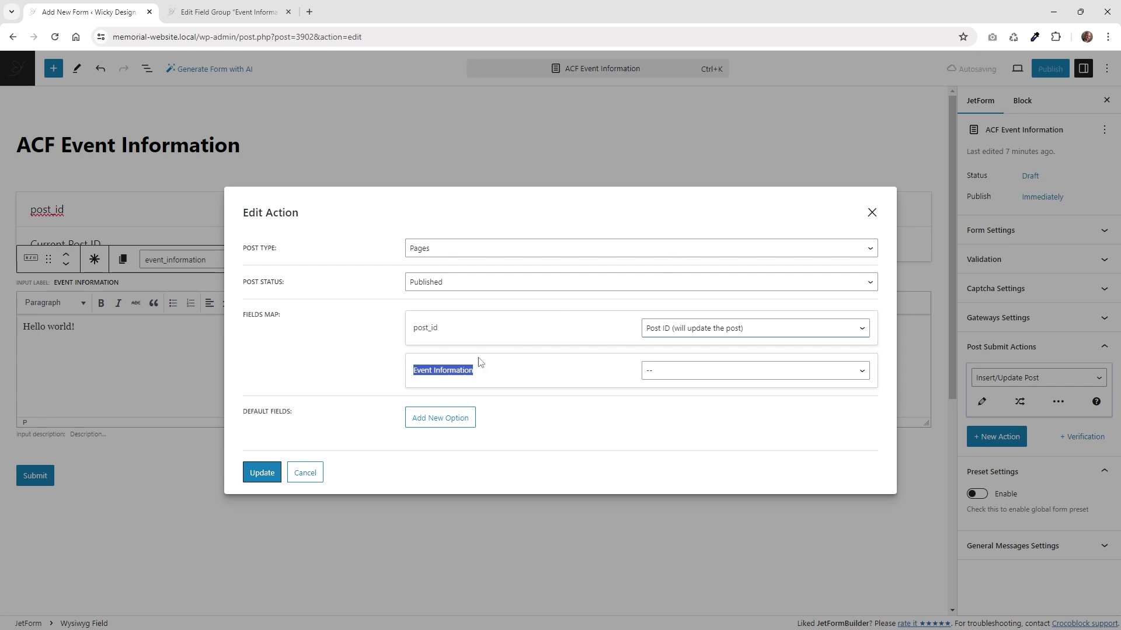
{"action": "left_click", "coordinate": [682, 371]}
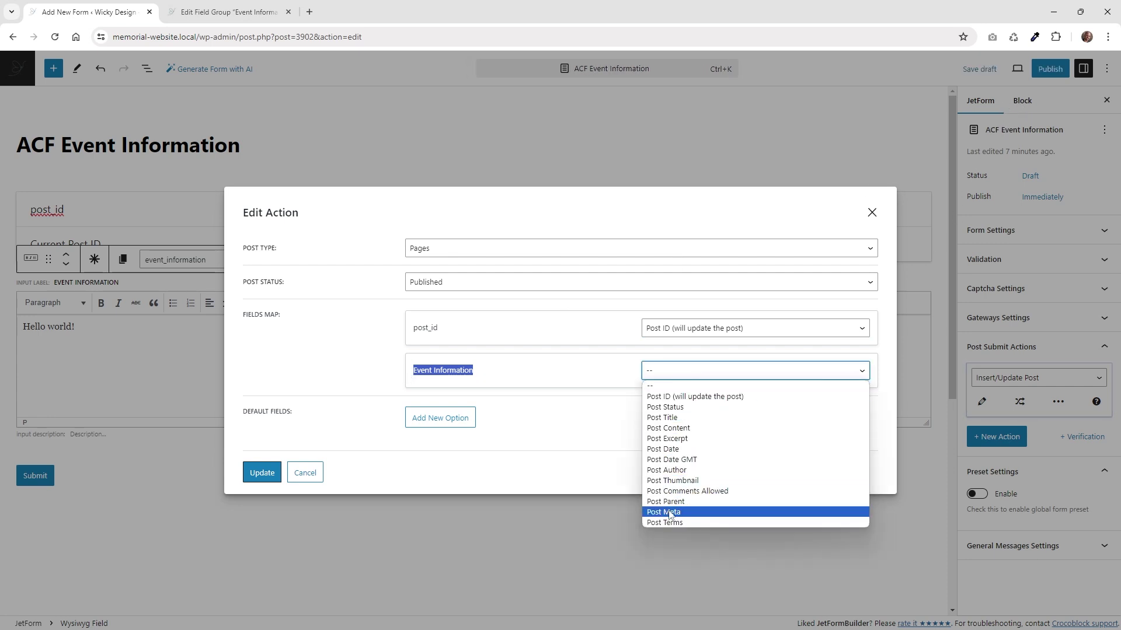
{"action": "left_click", "coordinate": [675, 513]}
{"action": "left_click", "coordinate": [669, 383]}
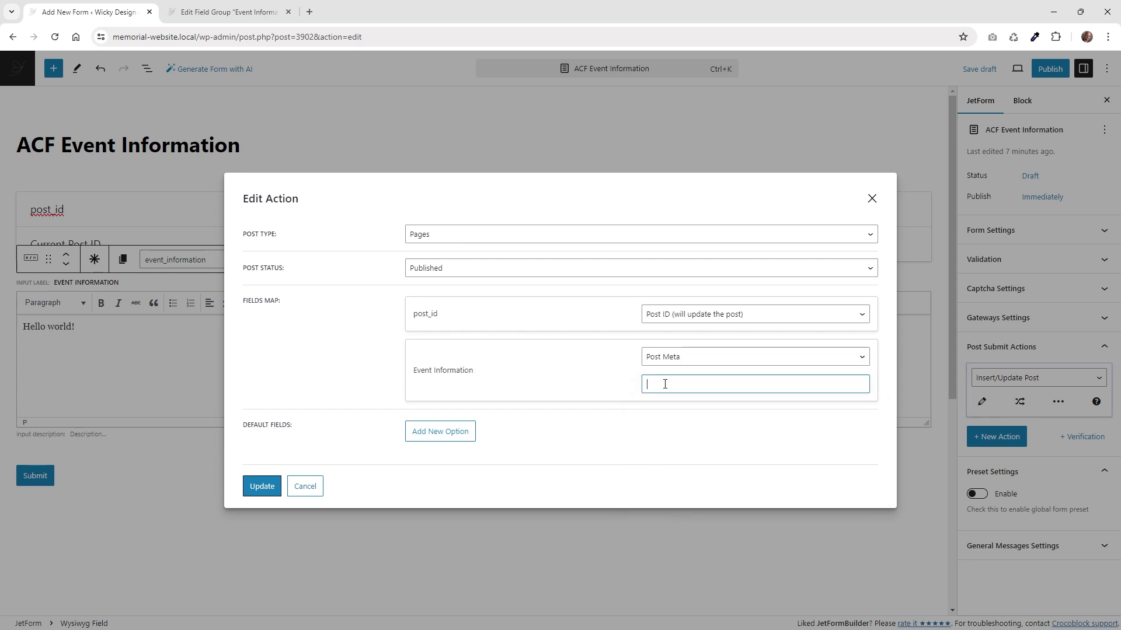
{"action": "type", "text": "event_information"}
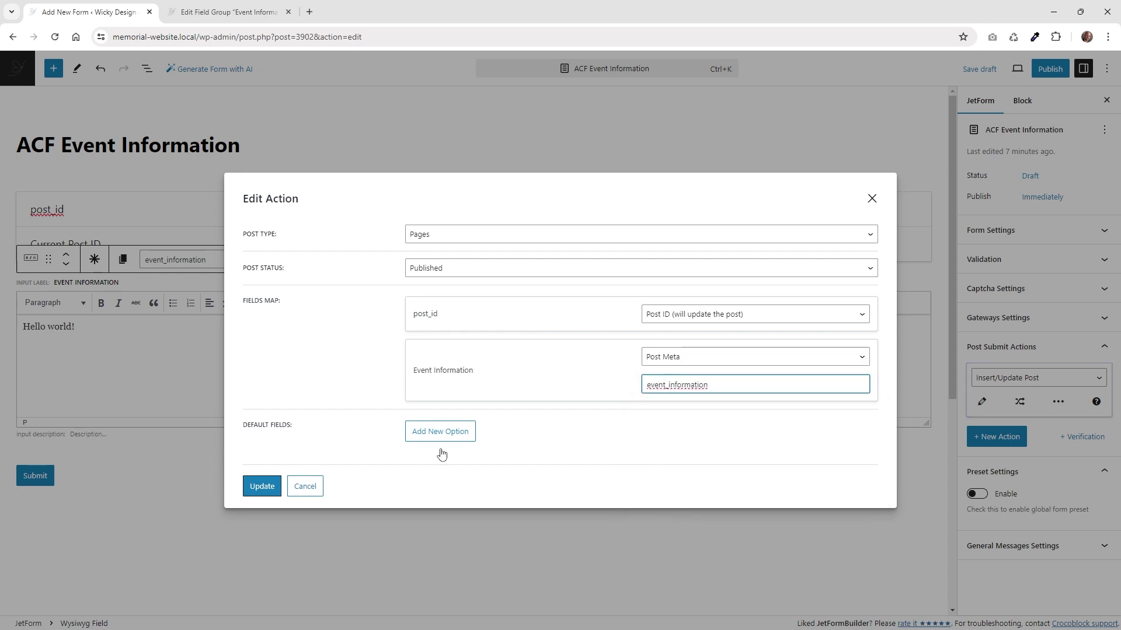
{"action": "left_click", "coordinate": [261, 490]}
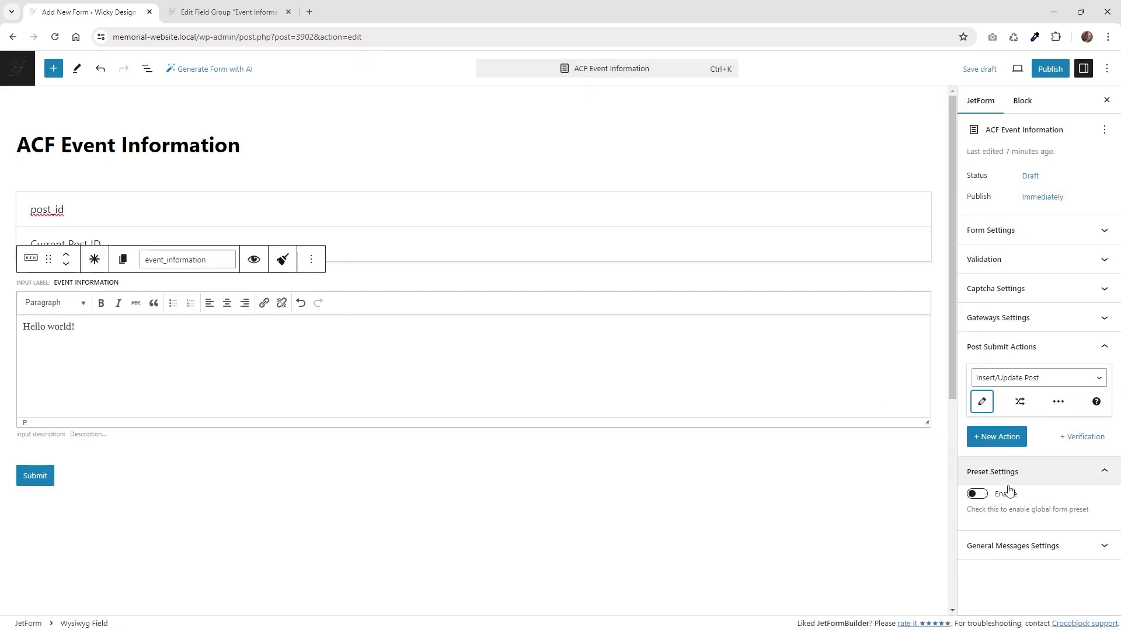
Enable the form preset with source Post, taken from the current post
{"action": "left_click", "coordinate": [977, 493]}
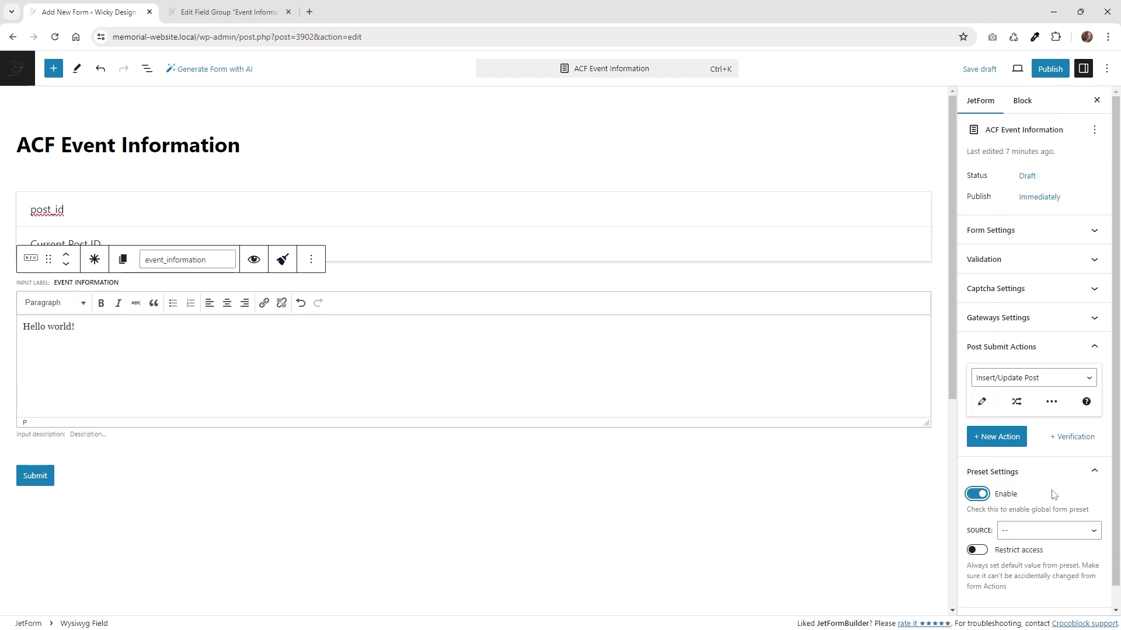
{"action": "scroll", "coordinate": [1046, 500], "scroll_direction": "down", "scroll_amount": 1}
{"action": "left_click", "coordinate": [1049, 508]}
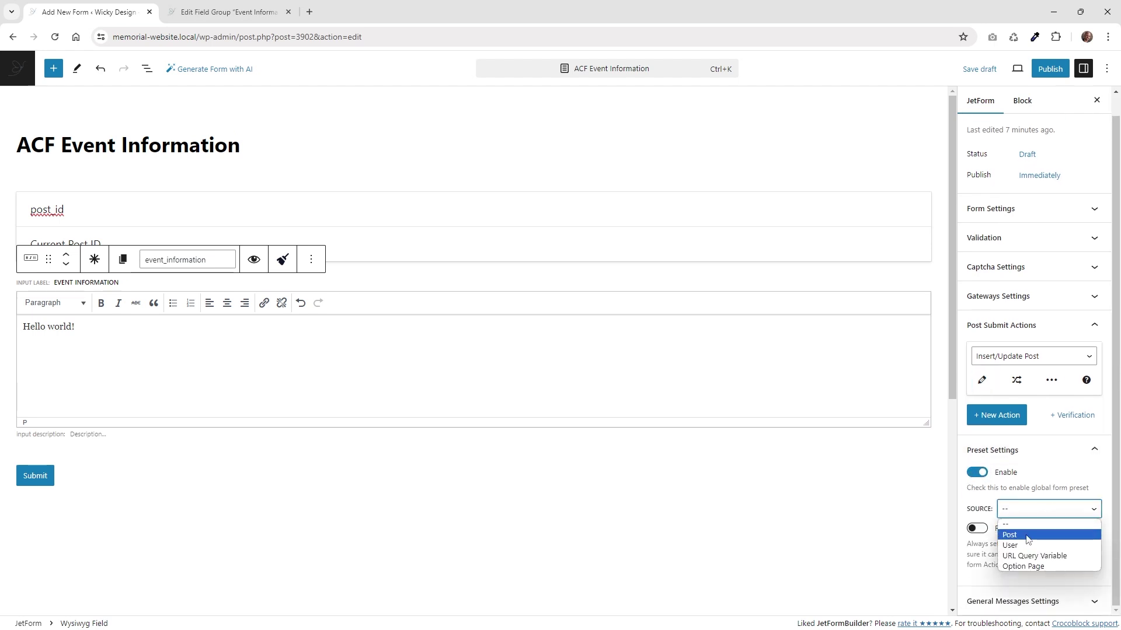
{"action": "left_click", "coordinate": [1027, 535]}
{"action": "scroll", "coordinate": [1027, 467], "scroll_direction": "down", "scroll_amount": 2}
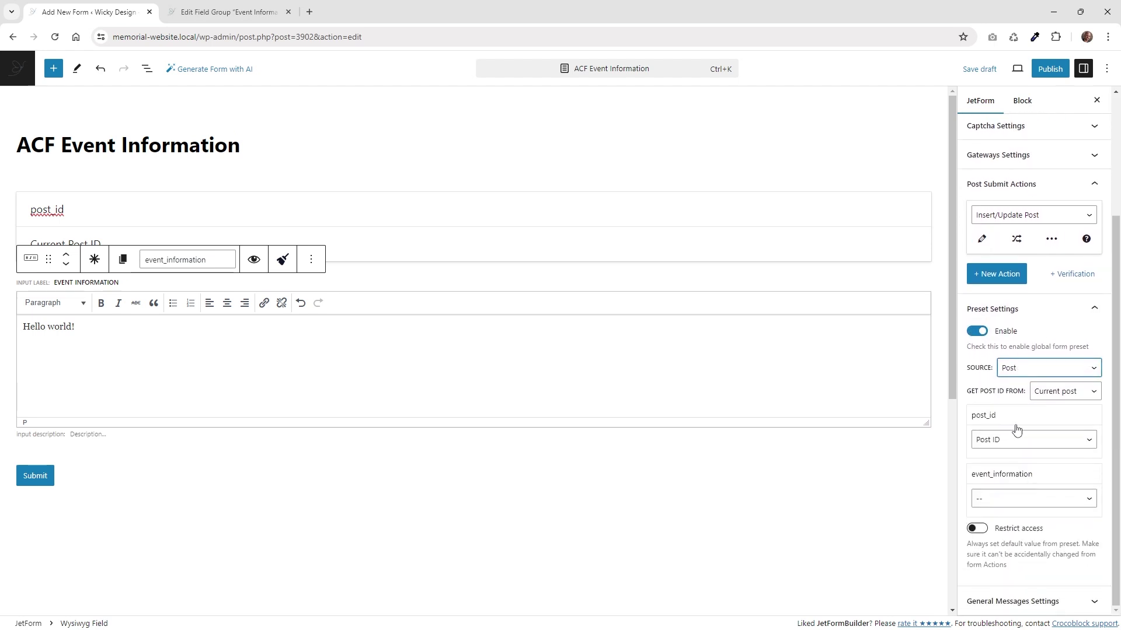
{"action": "left_click", "coordinate": [1063, 392]}
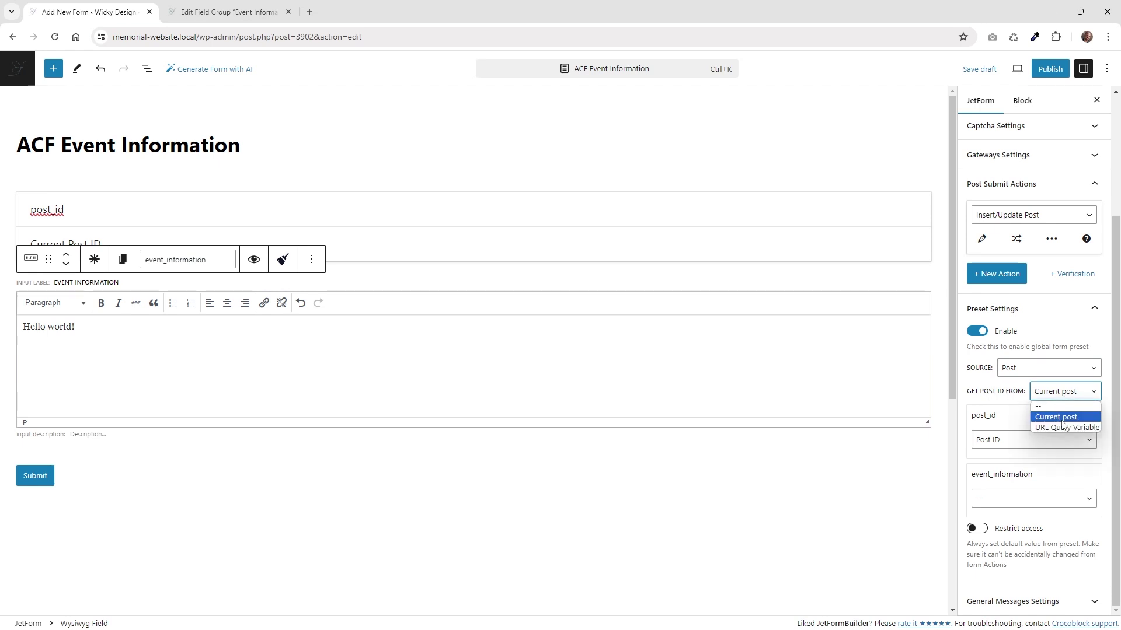
{"action": "left_click", "coordinate": [1067, 417]}
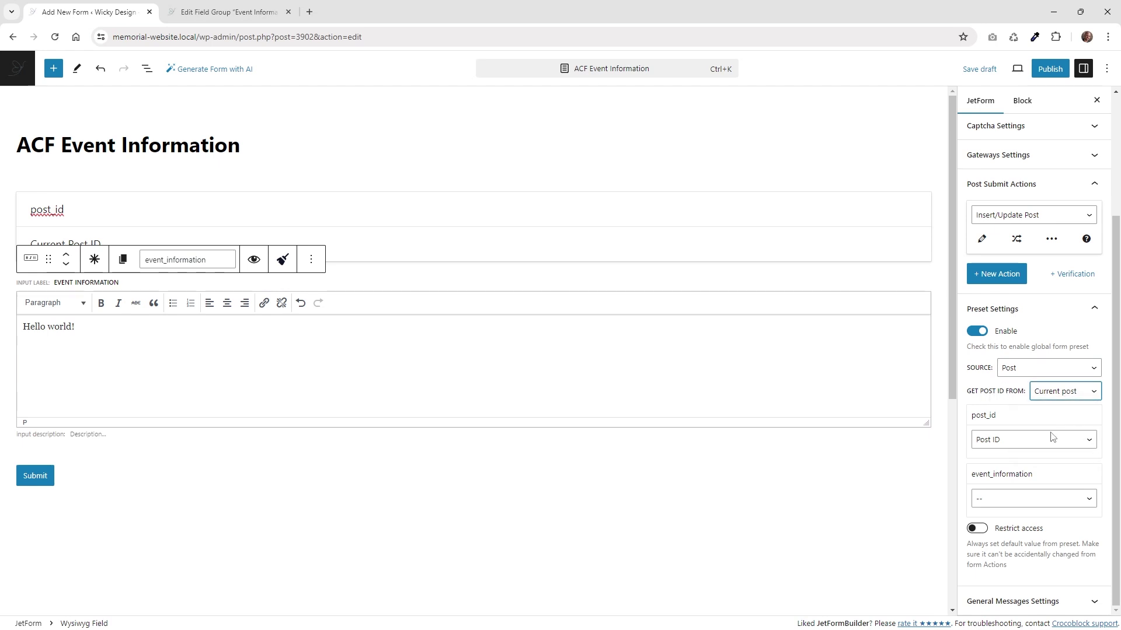
Preset post_id from Post ID and event_information from meta 'event_information', then publish
{"action": "left_click", "coordinate": [1041, 442]}
{"action": "left_click", "coordinate": [1036, 457]}
{"action": "left_click", "coordinate": [1036, 444]}
{"action": "left_click", "coordinate": [1039, 466]}
{"action": "left_click", "coordinate": [1019, 501]}
{"action": "left_click", "coordinate": [1022, 497]}
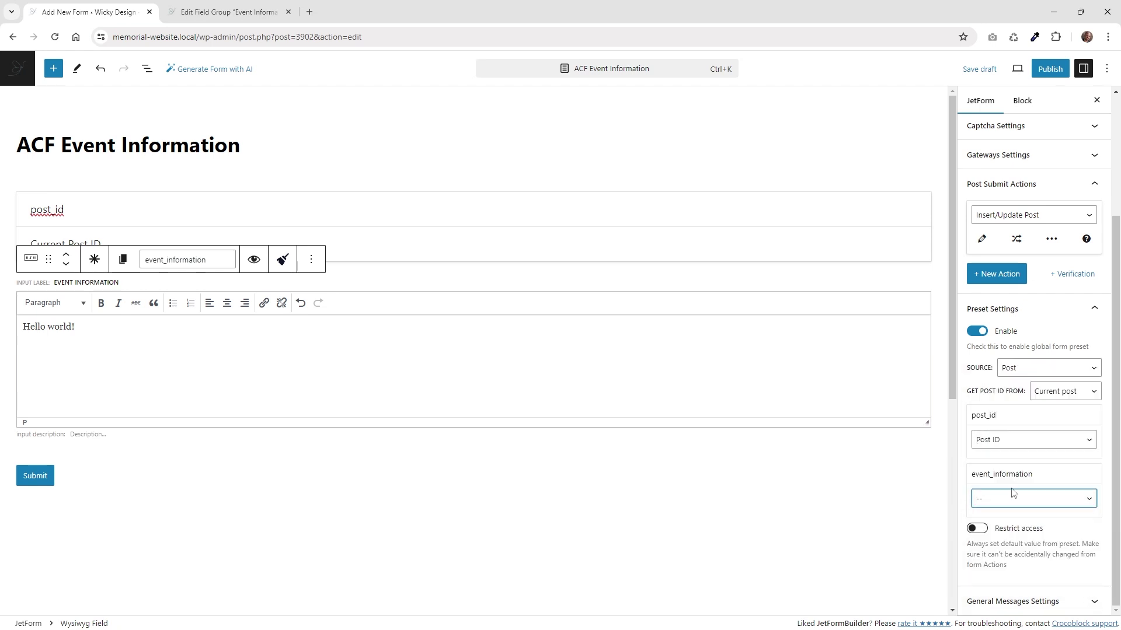
{"action": "left_click", "coordinate": [1022, 497]}
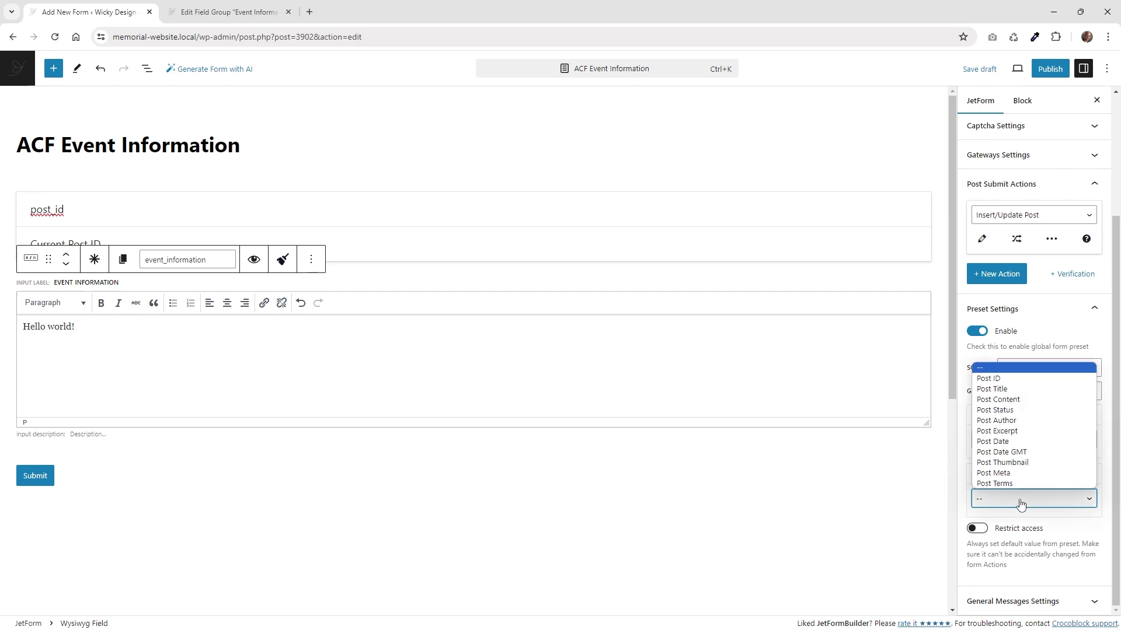
{"action": "left_click", "coordinate": [1020, 478]}
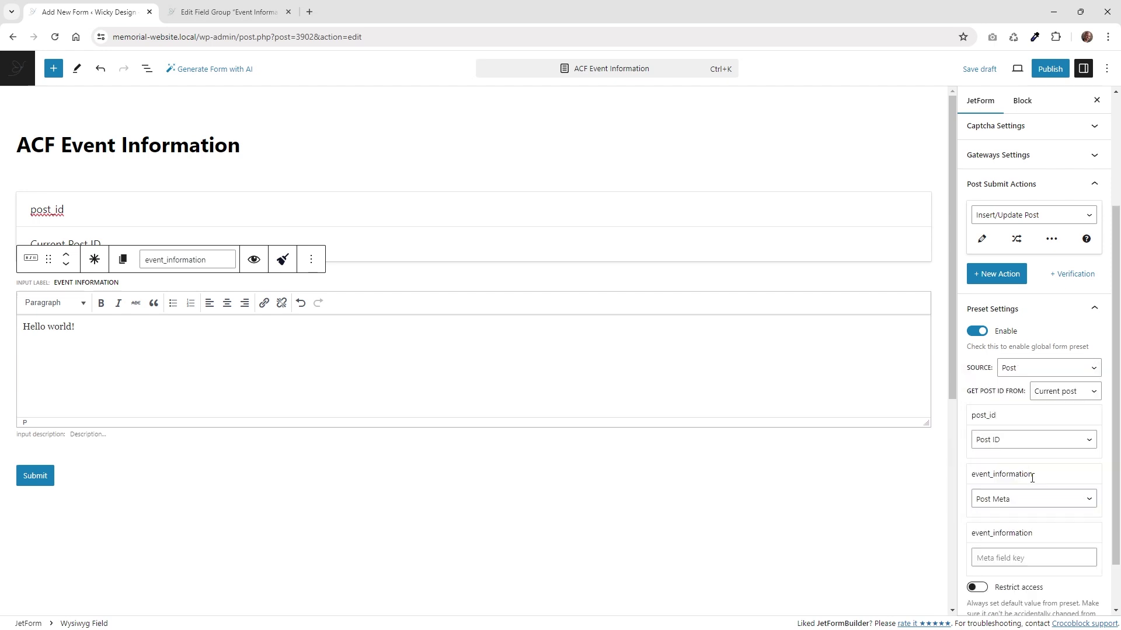
{"action": "scroll", "coordinate": [1024, 484], "scroll_direction": "down", "scroll_amount": 1}
{"action": "left_click", "coordinate": [1022, 499]}
{"action": "type", "text": "event_information"}
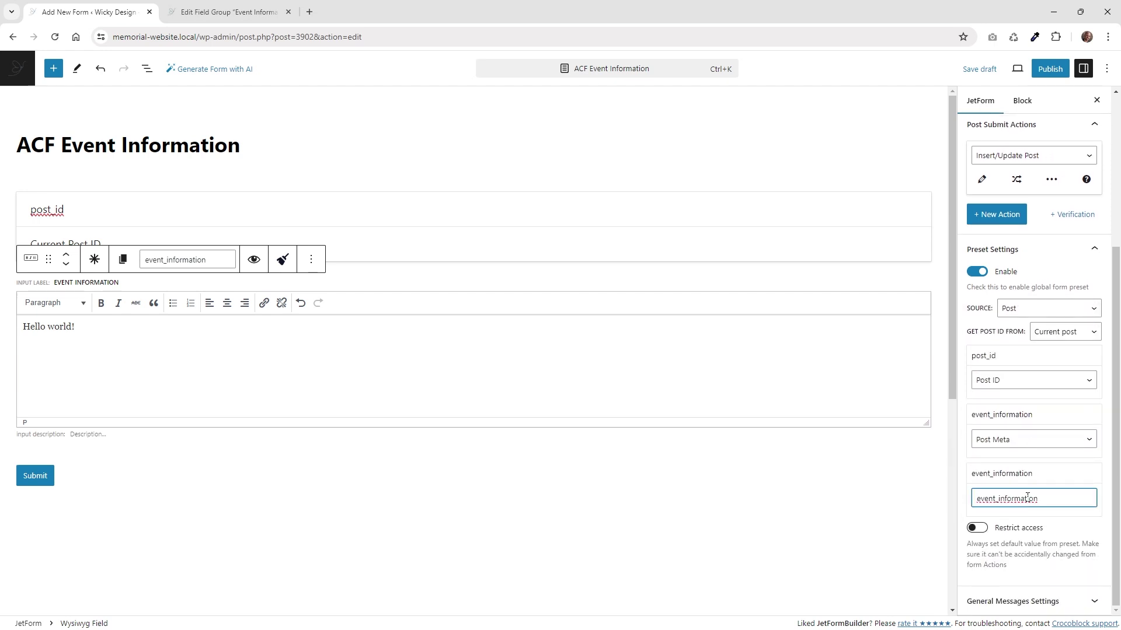
{"action": "left_click", "coordinate": [1051, 68]}
{"action": "left_click", "coordinate": [1025, 71]}
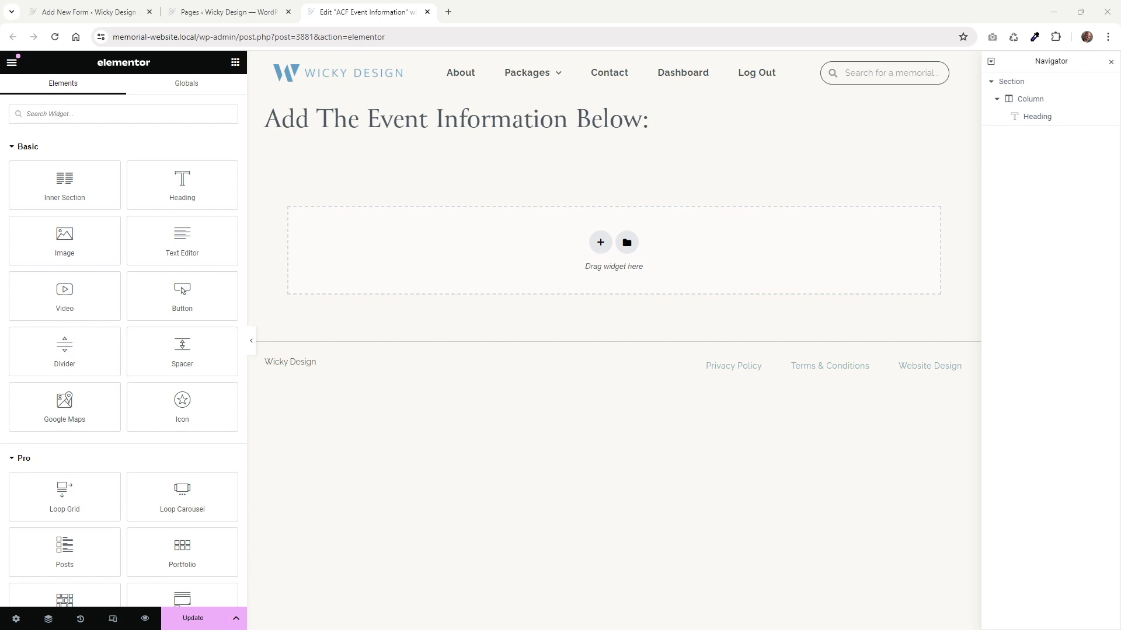
Search widgets for 'form' and drop a JetForm widget below the 'Add The Event Information Below:' heading
{"action": "left_click", "coordinate": [64, 112]}
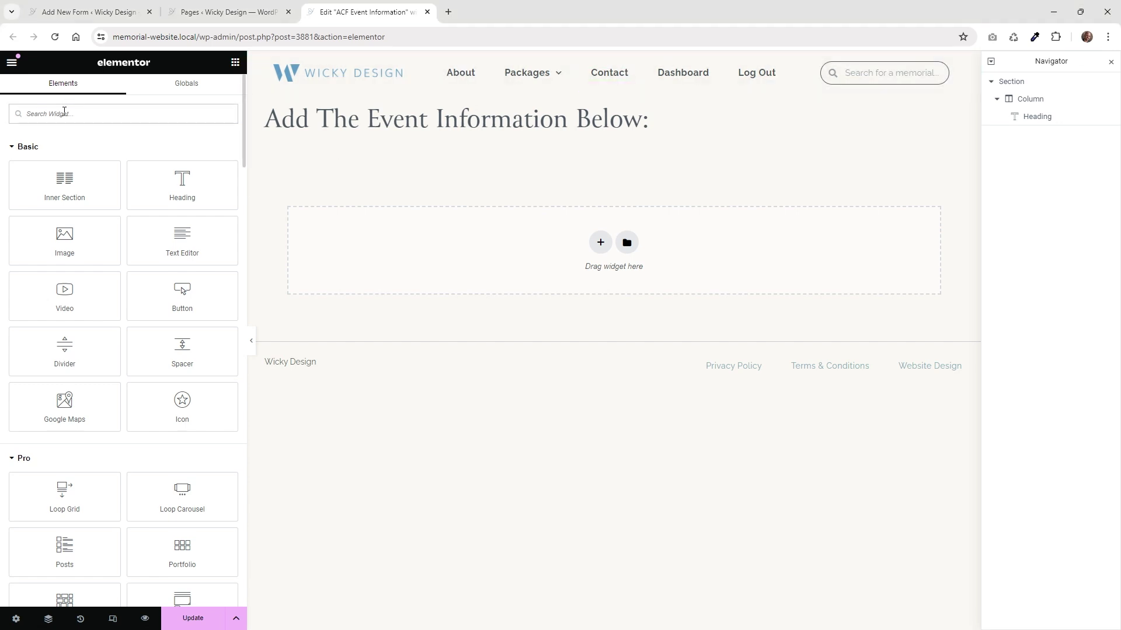
{"action": "type", "text": "form"}
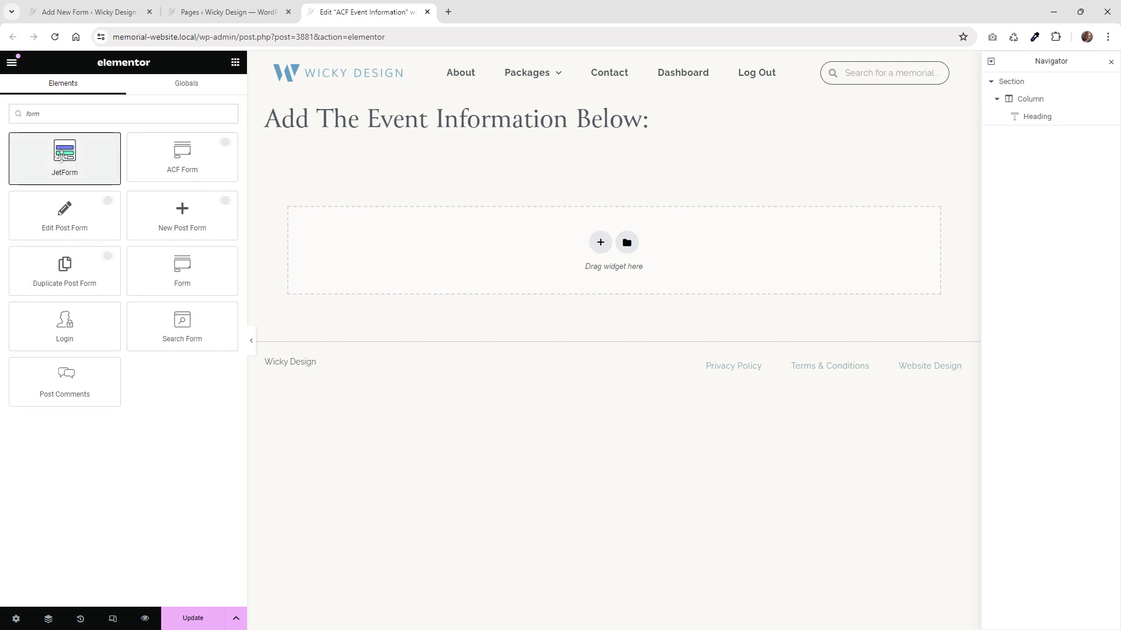
{"action": "left_click_drag", "start_coordinate": [61, 155], "coordinate": [430, 128]}
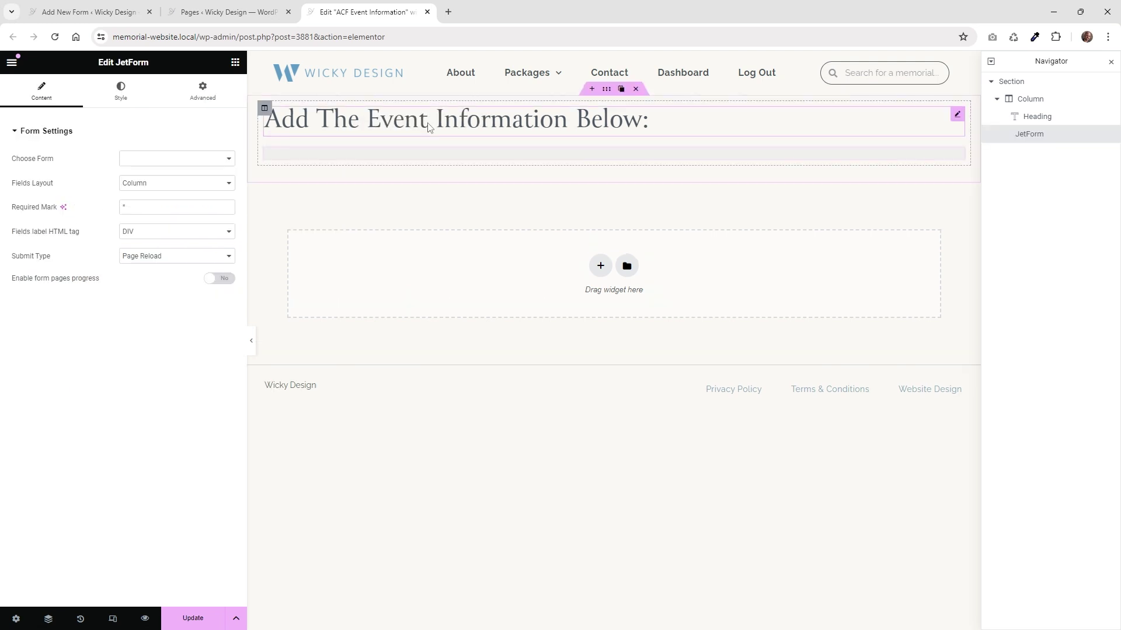
Choose the ACF Event Information form, keeping column layout and Page Reload submit type
{"action": "left_click", "coordinate": [172, 158]}
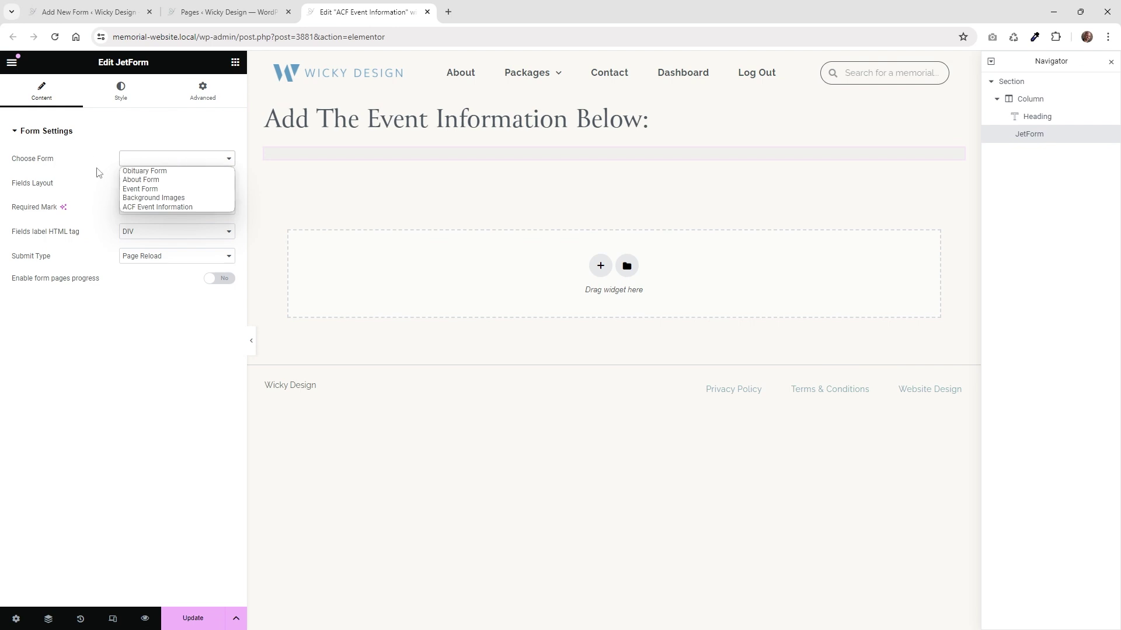
{"action": "left_click", "coordinate": [169, 208]}
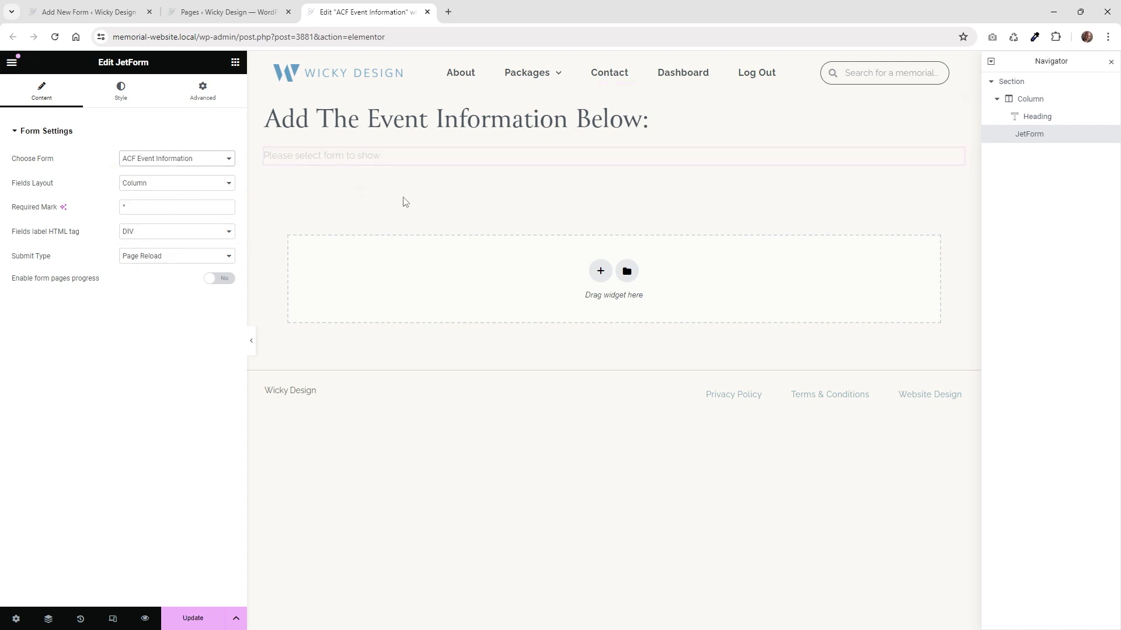
{"action": "left_click", "coordinate": [173, 186]}
{"action": "left_click", "coordinate": [172, 186]}
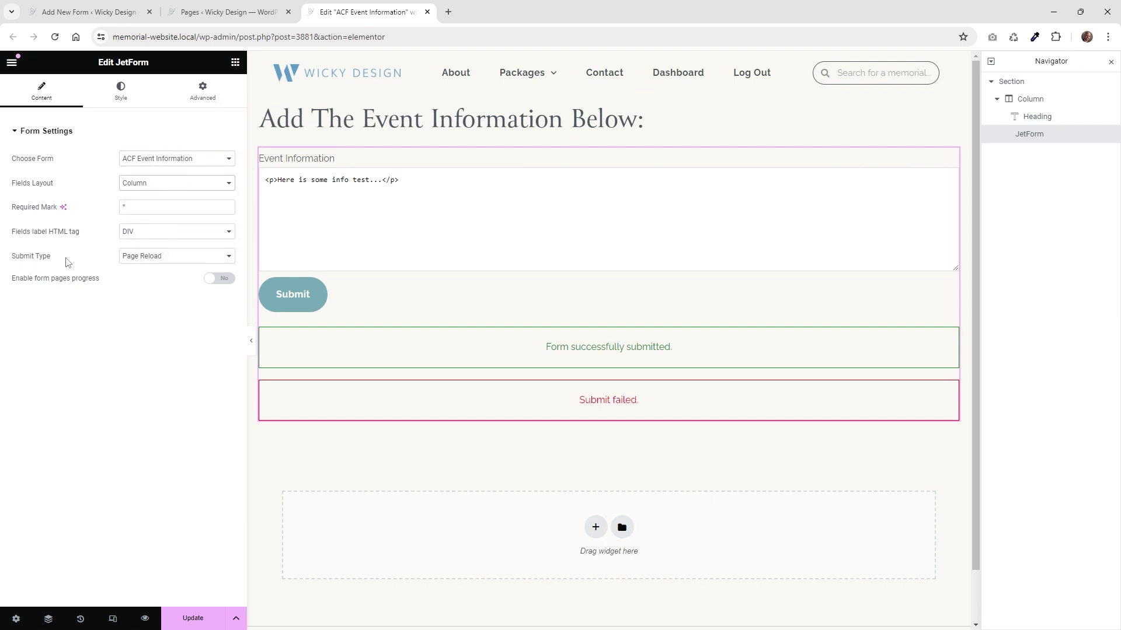
{"action": "left_click", "coordinate": [177, 261]}
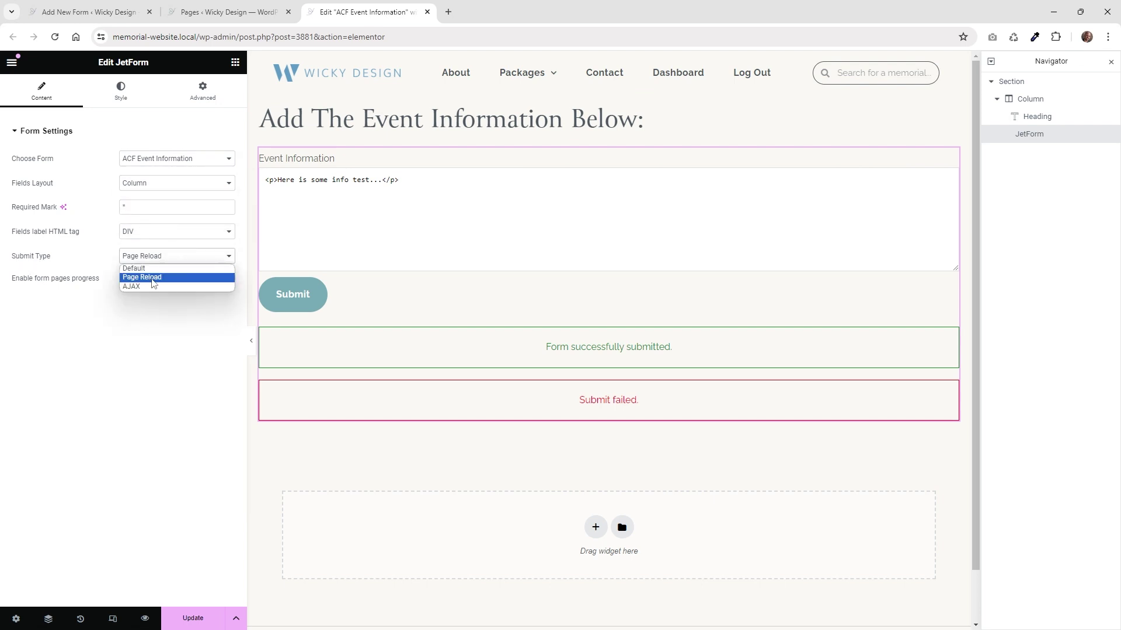
{"action": "left_click", "coordinate": [161, 278]}
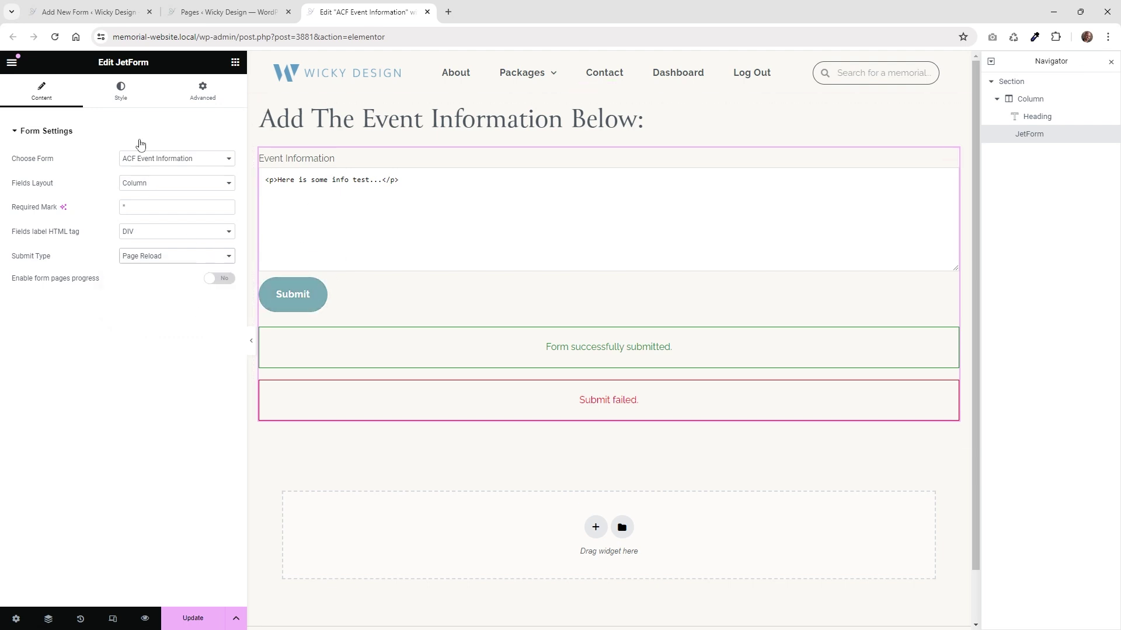
Review the widget's Style options, then update the page
{"action": "left_click", "coordinate": [120, 94]}
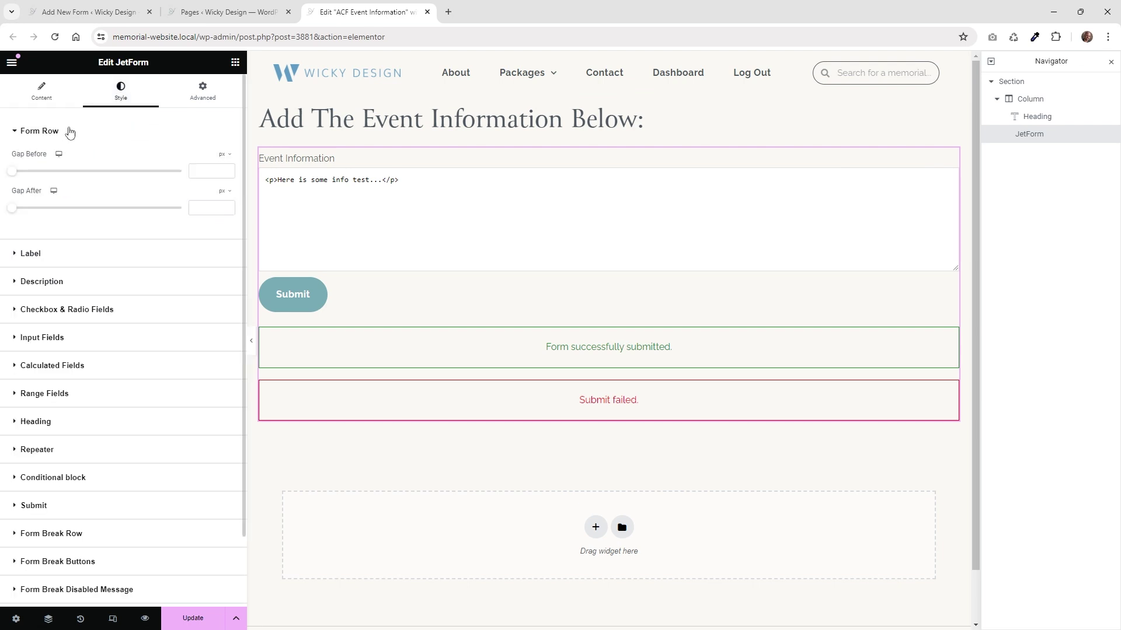
{"action": "scroll", "coordinate": [100, 346], "scroll_direction": "down", "scroll_amount": 2}
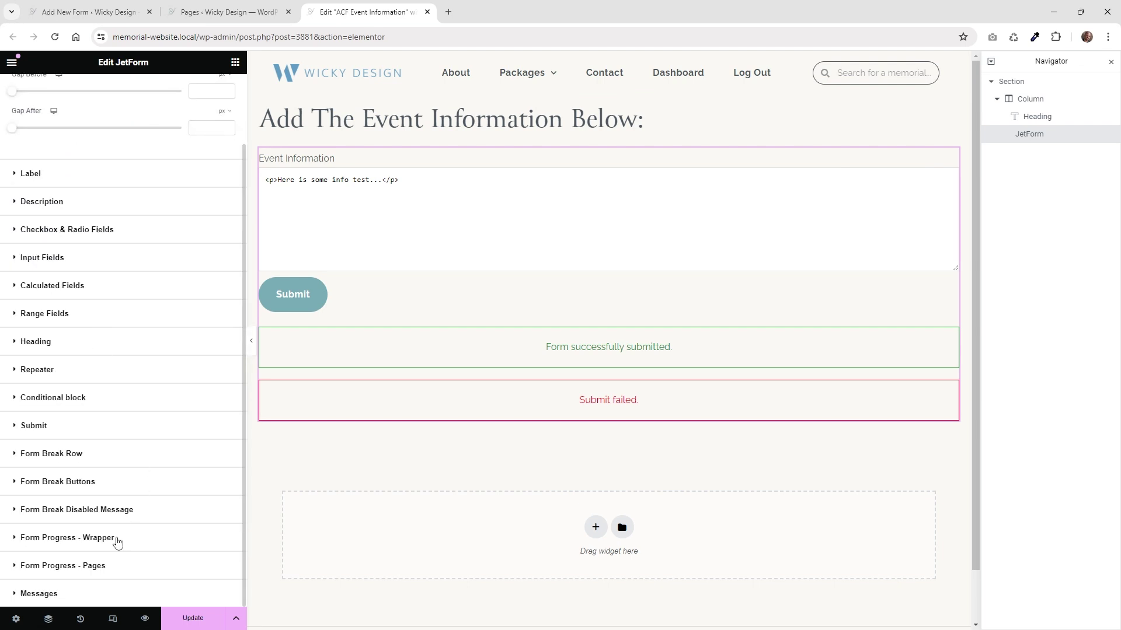
{"action": "scroll", "coordinate": [129, 416], "scroll_direction": "up", "scroll_amount": 2}
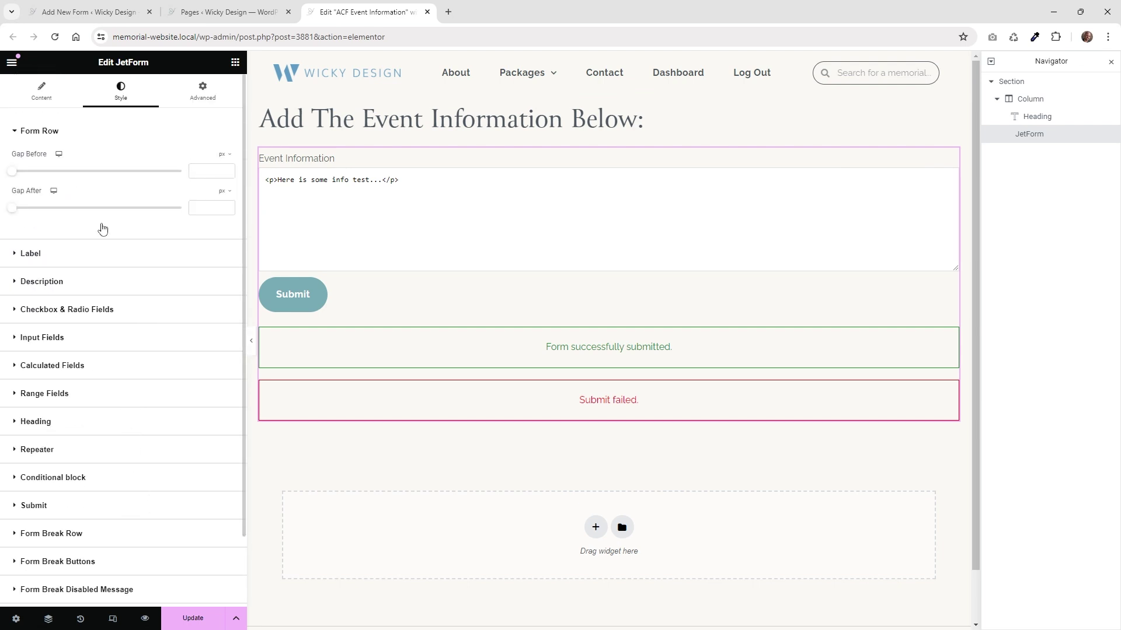
{"action": "left_click", "coordinate": [40, 96]}
{"action": "left_click", "coordinate": [192, 622]}
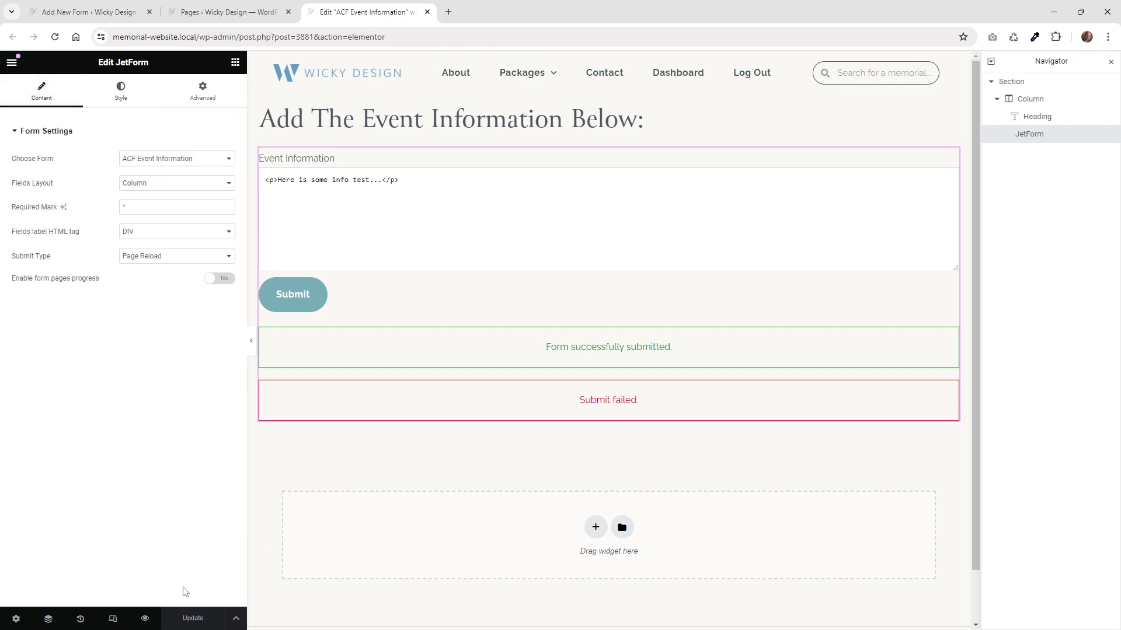
On the live page, submit 'Test 10:02' as event information, then open Edit Page in a new tab
{"action": "left_click", "coordinate": [145, 618]}
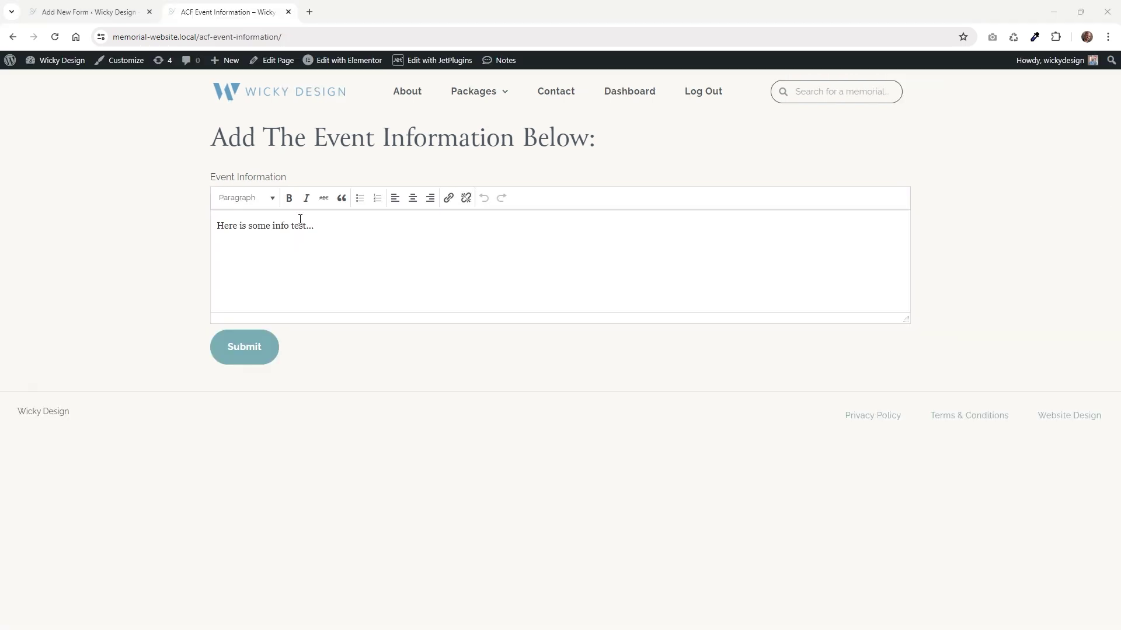
{"action": "left_click_drag", "start_coordinate": [325, 228], "coordinate": [206, 223]}
{"action": "type", "text": "Test 10:02"}
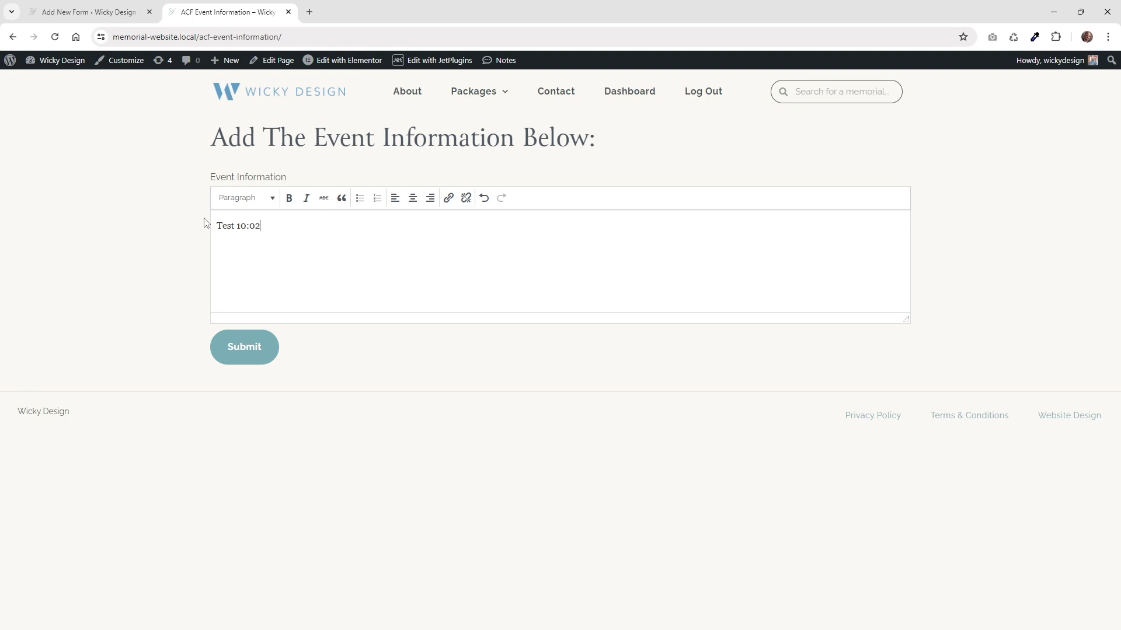
{"action": "left_click", "coordinate": [246, 360]}
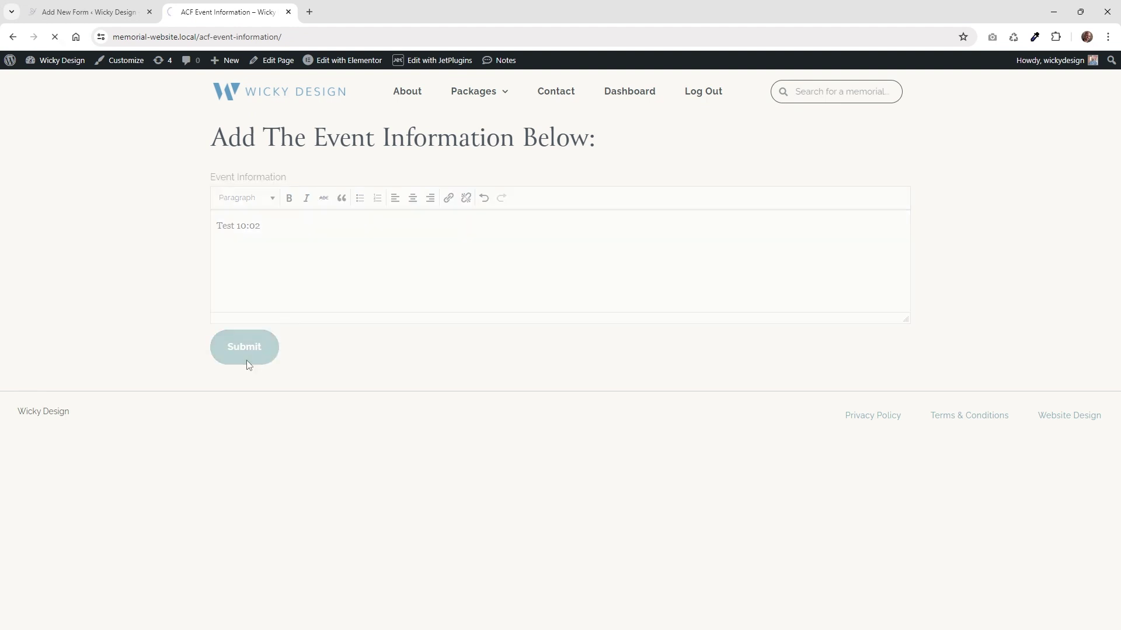
{"action": "right_click", "coordinate": [280, 63]}
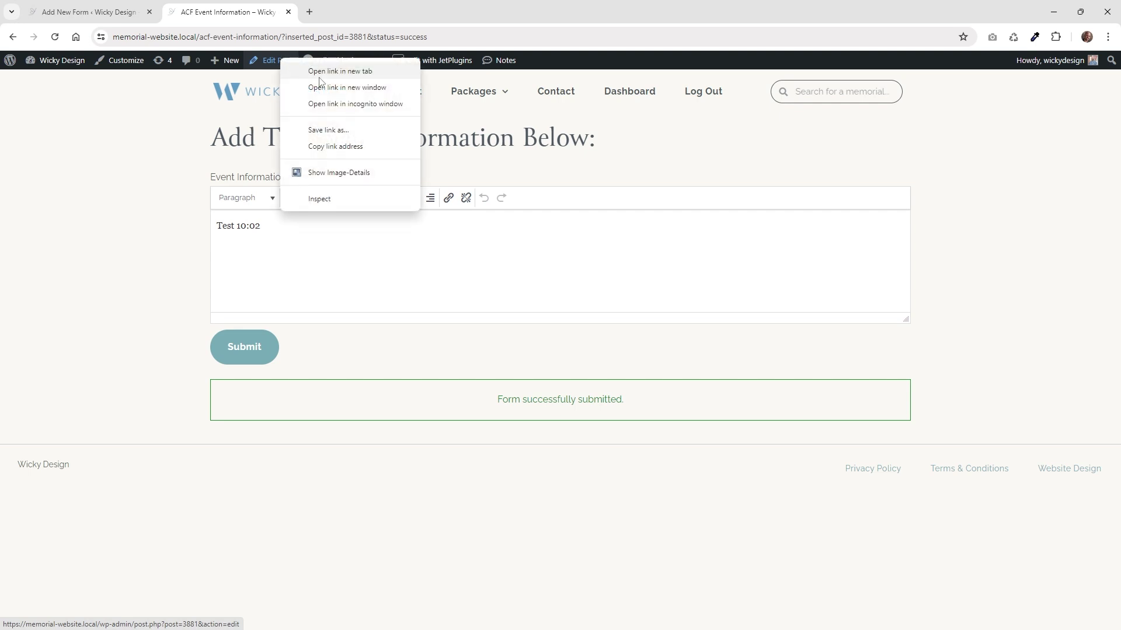
{"action": "left_click", "coordinate": [318, 71]}
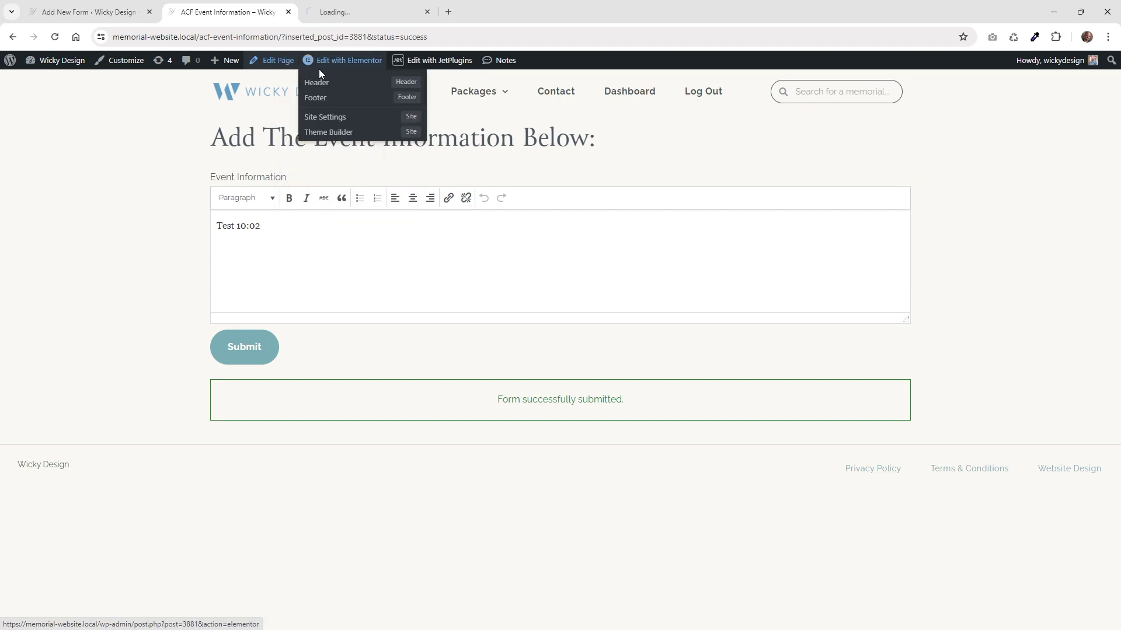
Change the page's Event Information field from 'Test 10:02' to 'Test 10:03' and save the page
{"action": "left_click", "coordinate": [350, 4]}
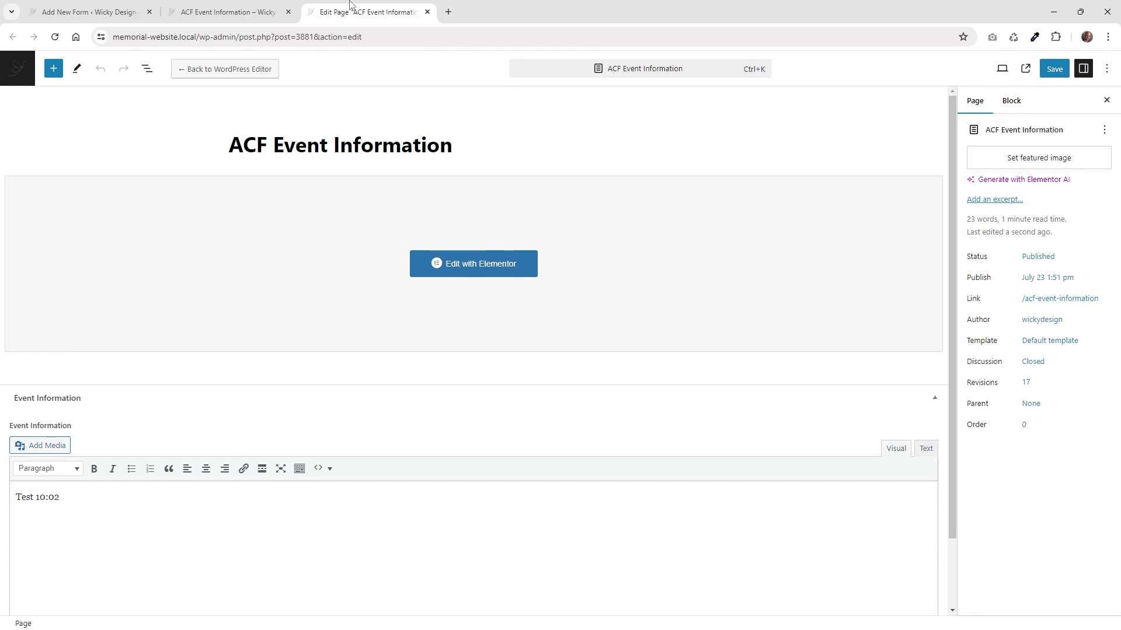
{"action": "scroll", "coordinate": [333, 355], "scroll_direction": "down", "scroll_amount": 1}
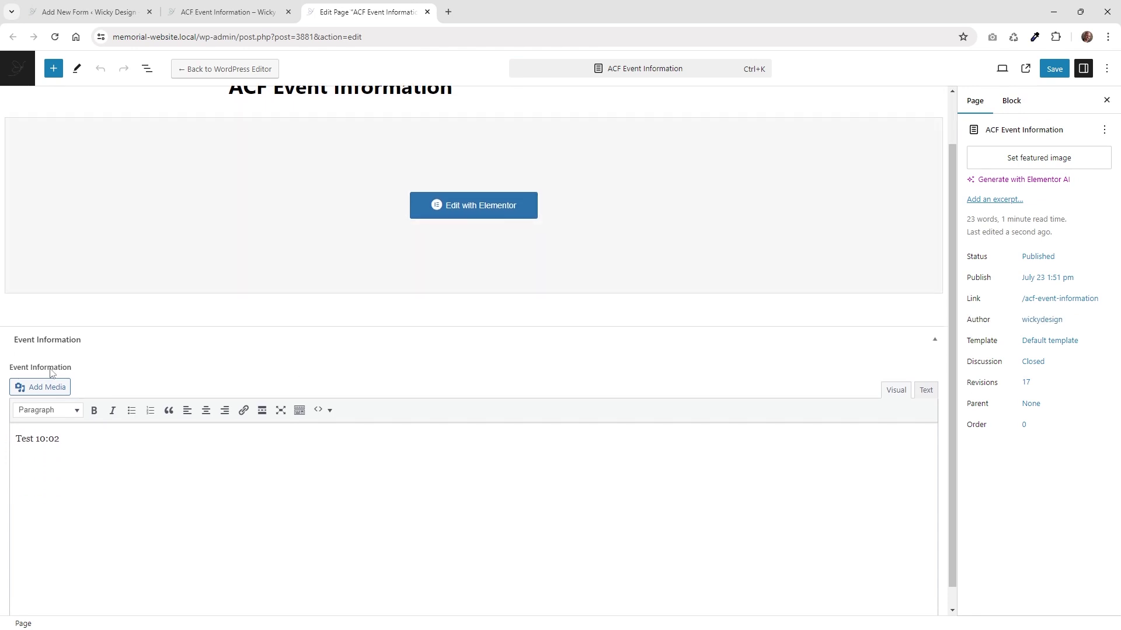
{"action": "scroll", "coordinate": [51, 374], "scroll_direction": "down", "scroll_amount": 1}
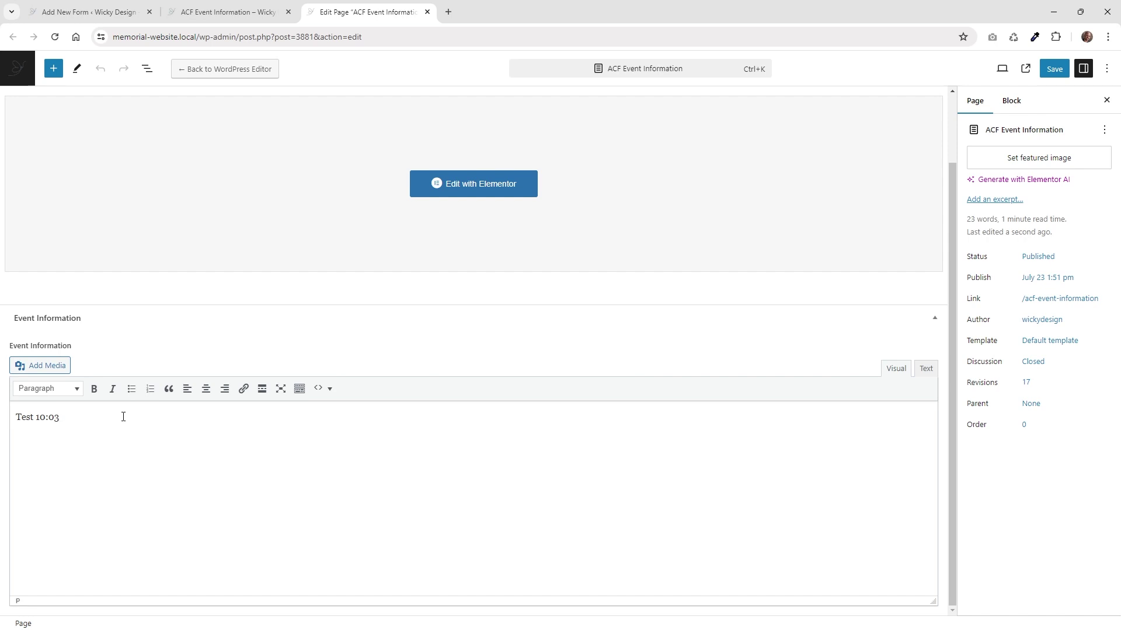
{"action": "left_click", "coordinate": [1054, 69]}
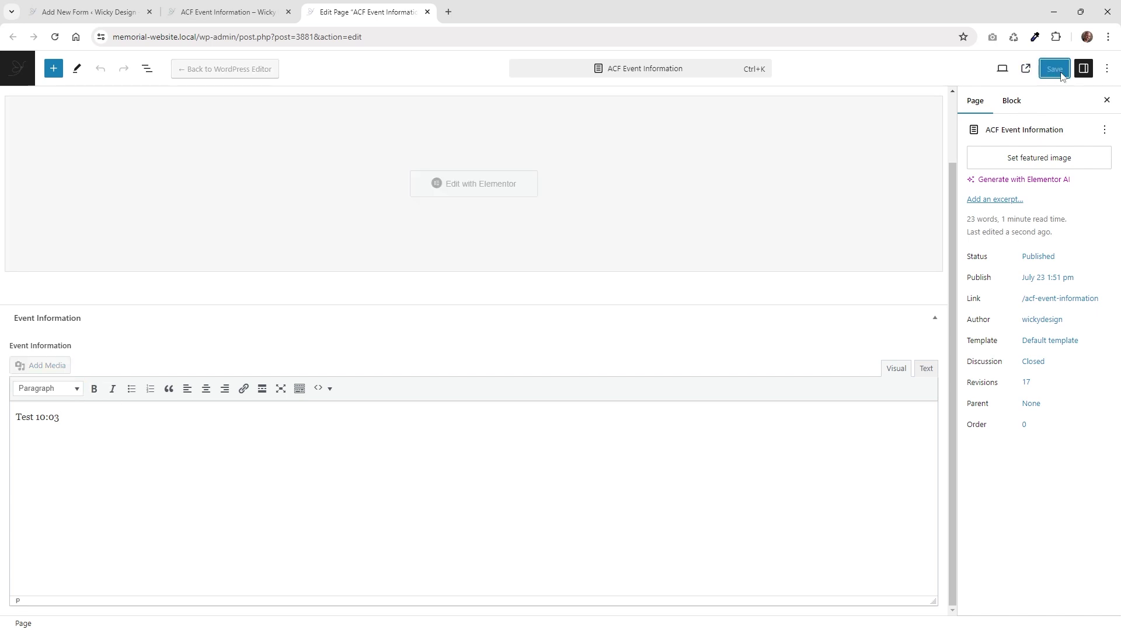
Reload the front-end form without the success parameters and submit 'Test 10:03 - b'
{"action": "left_click", "coordinate": [229, 12]}
{"action": "left_click_drag", "start_coordinate": [308, 37], "coordinate": [483, 48]}
{"action": "key", "text": "BackSpace"}
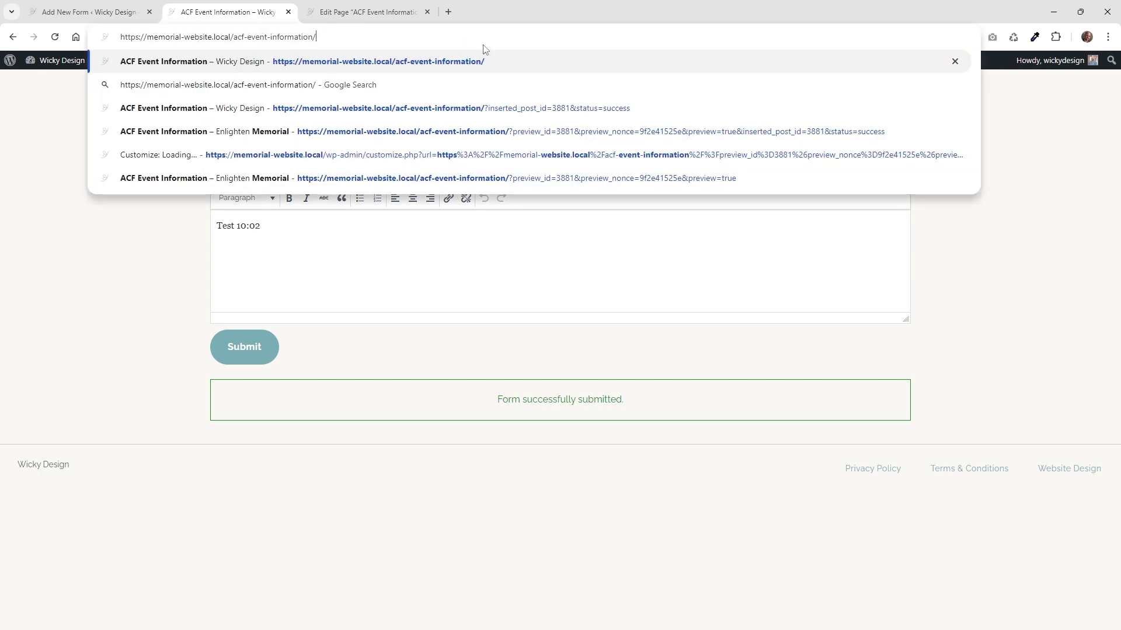
{"action": "key", "text": "Return"}
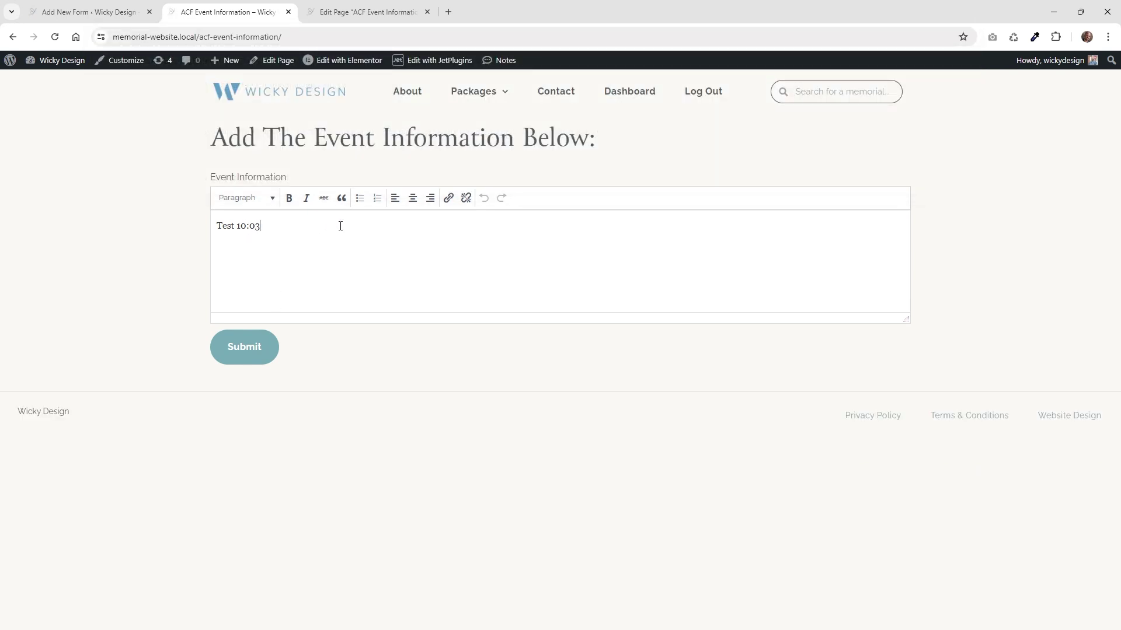
{"action": "type", "text": "- b"}
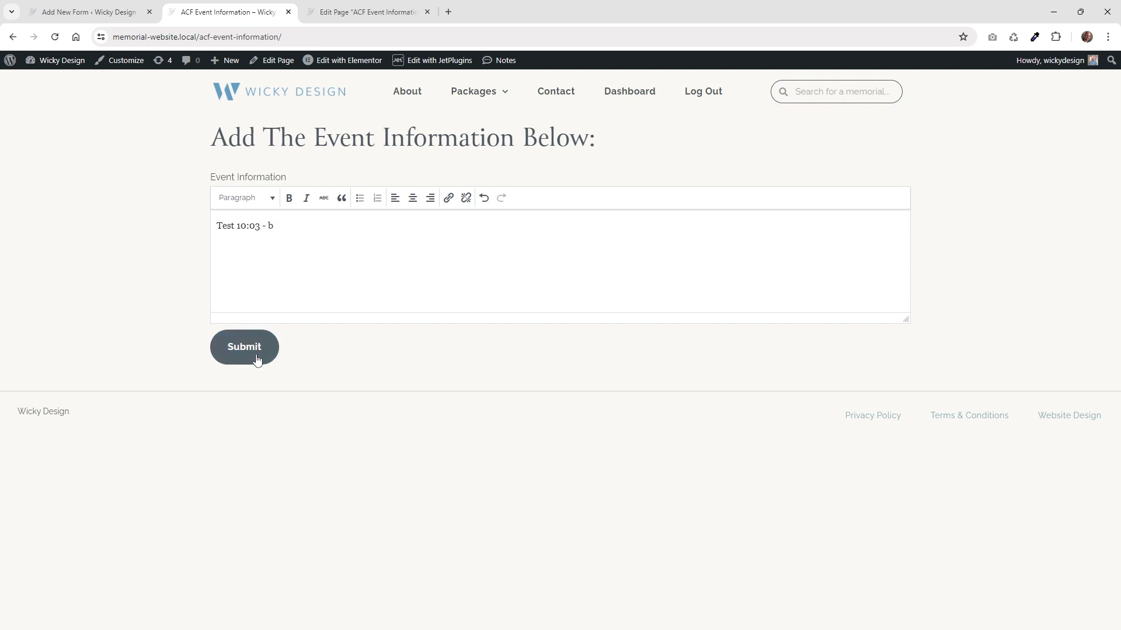
{"action": "left_click", "coordinate": [257, 356]}
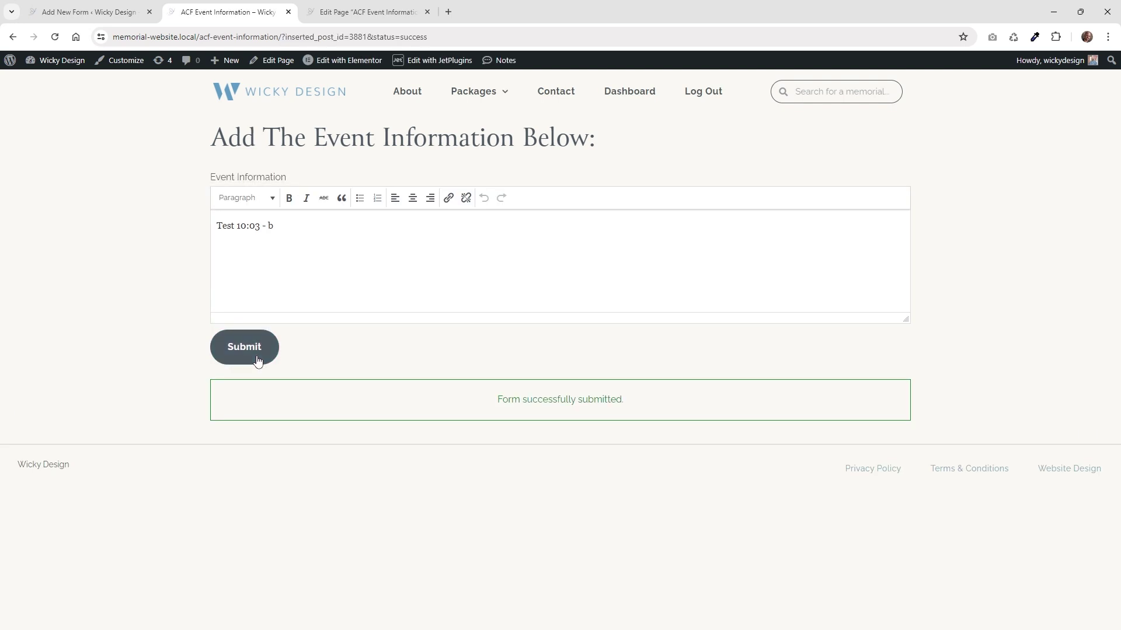
Reload the page editor to show the submitted Event Information value
{"action": "left_click", "coordinate": [362, 12]}
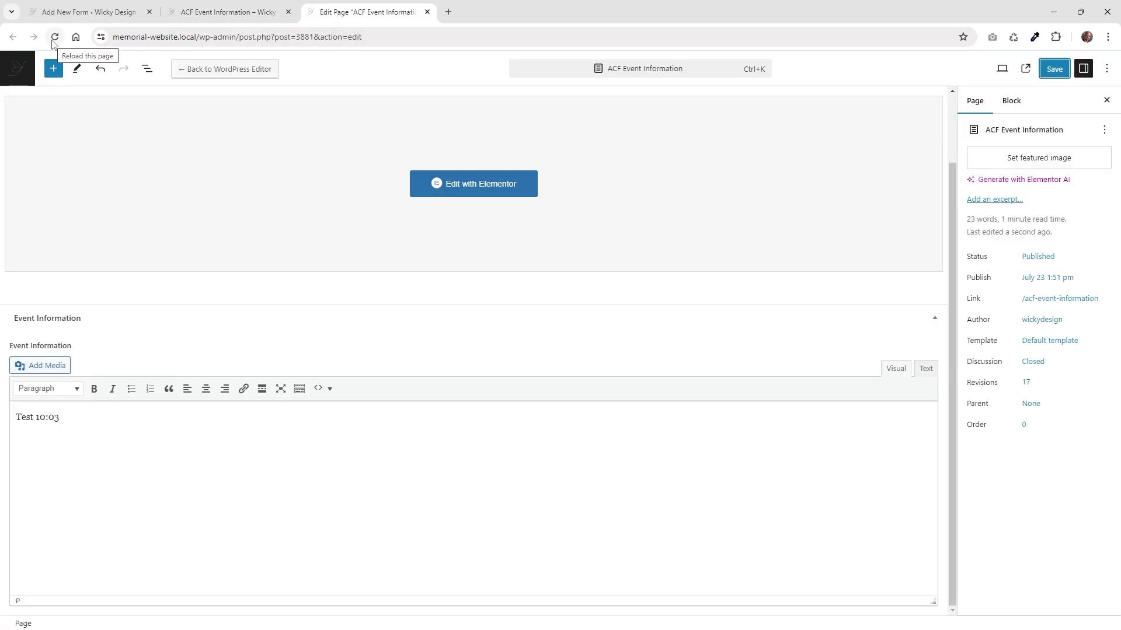
{"action": "left_click", "coordinate": [54, 38]}
{"action": "left_click", "coordinate": [617, 117]}
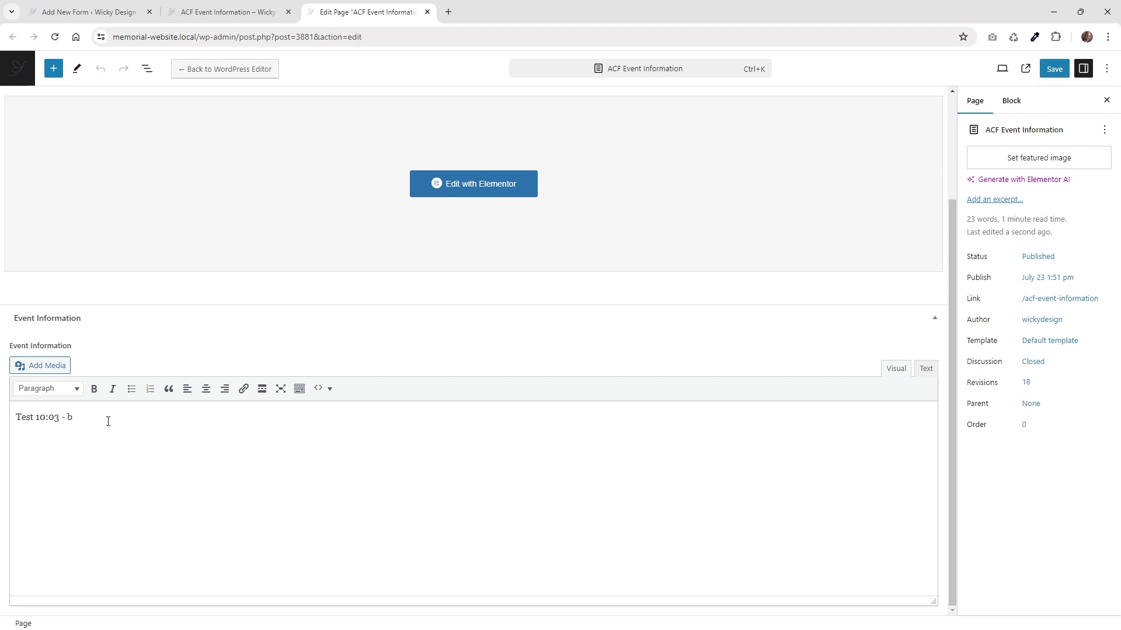
Return to the ACF Event Information form in the JetFormBuilder editor
{"action": "left_click", "coordinate": [88, 12]}
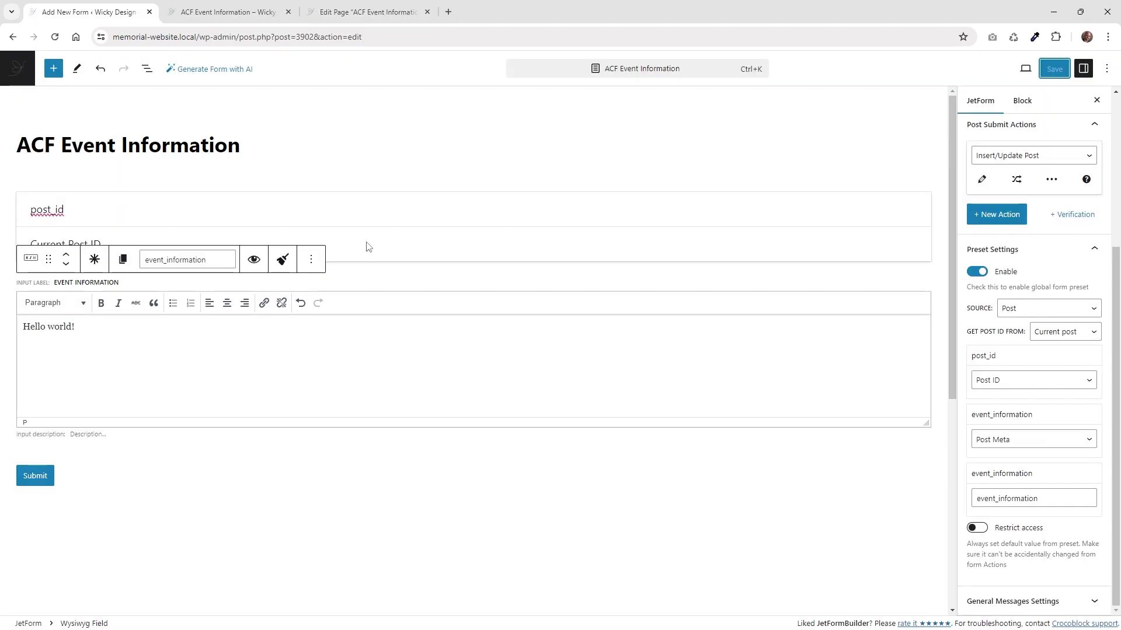